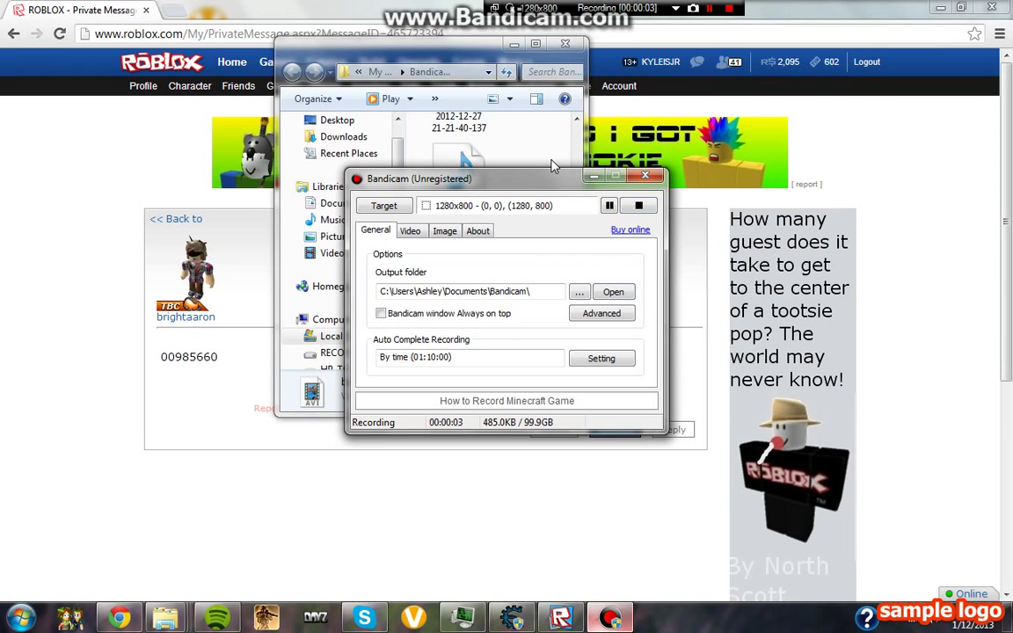
Close the file browser, dismiss the recorder, and bring Cheat Engine's memory viewer forward
left_click(545, 134)
left_click(566, 43)
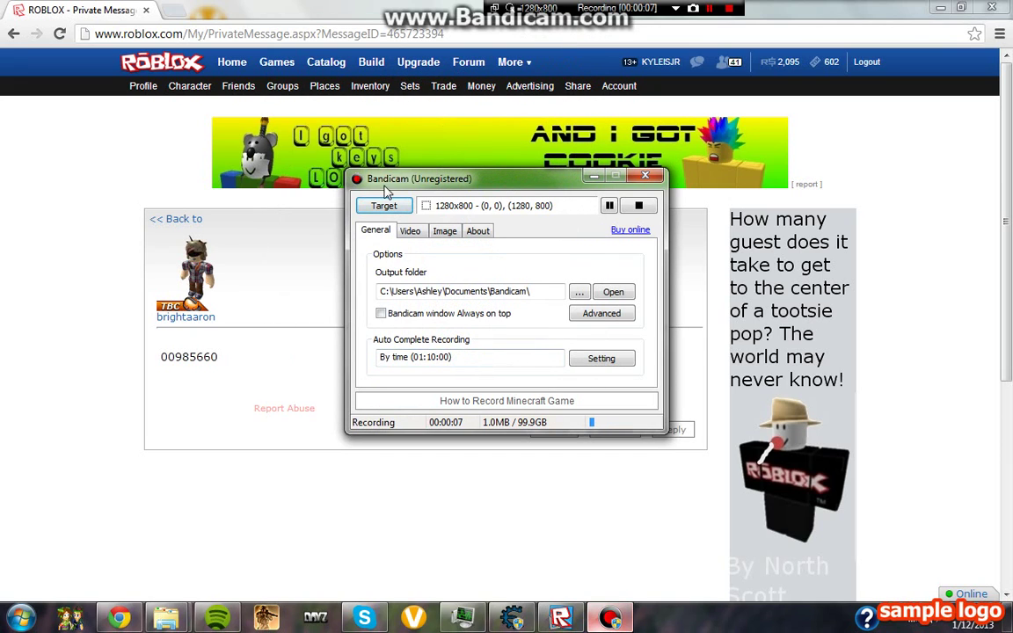
left_click(236, 391)
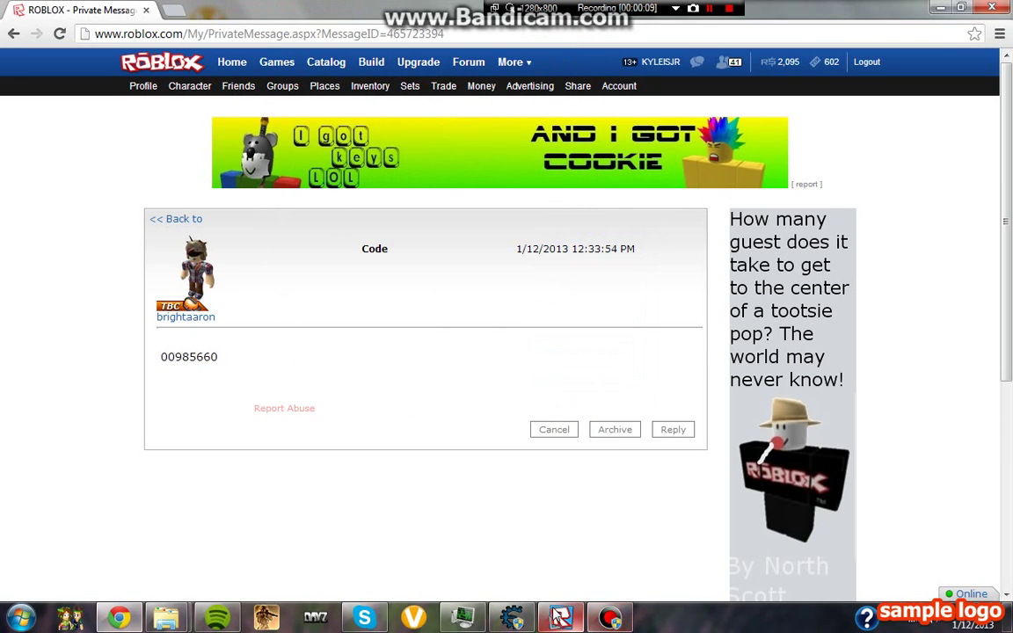
left_click(519, 623)
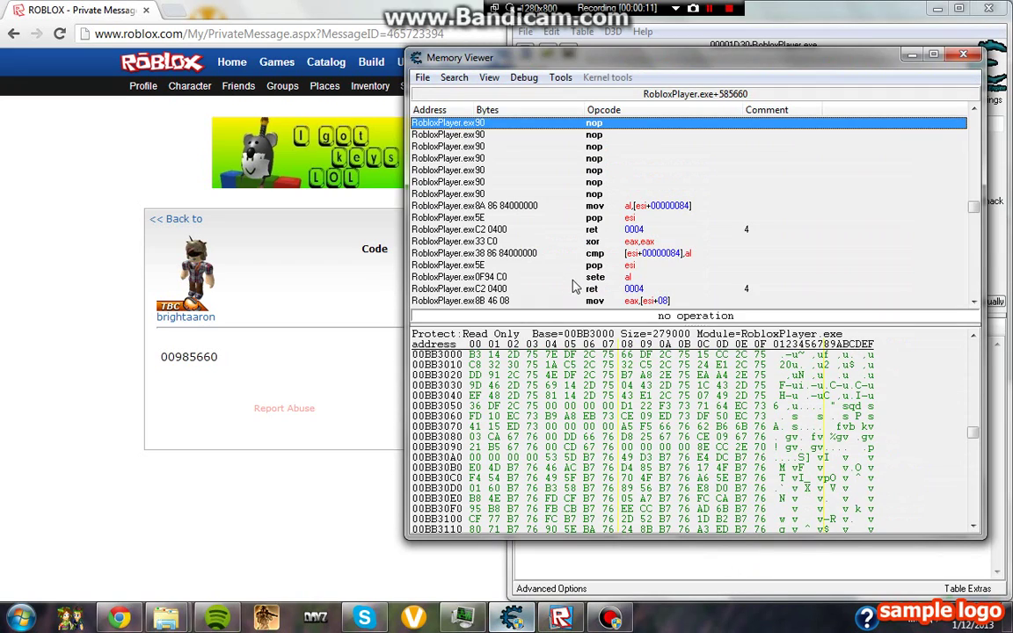
Walk the avatar over the water onto the white-and-red ship, then return to the Chrome message
left_click(561, 618)
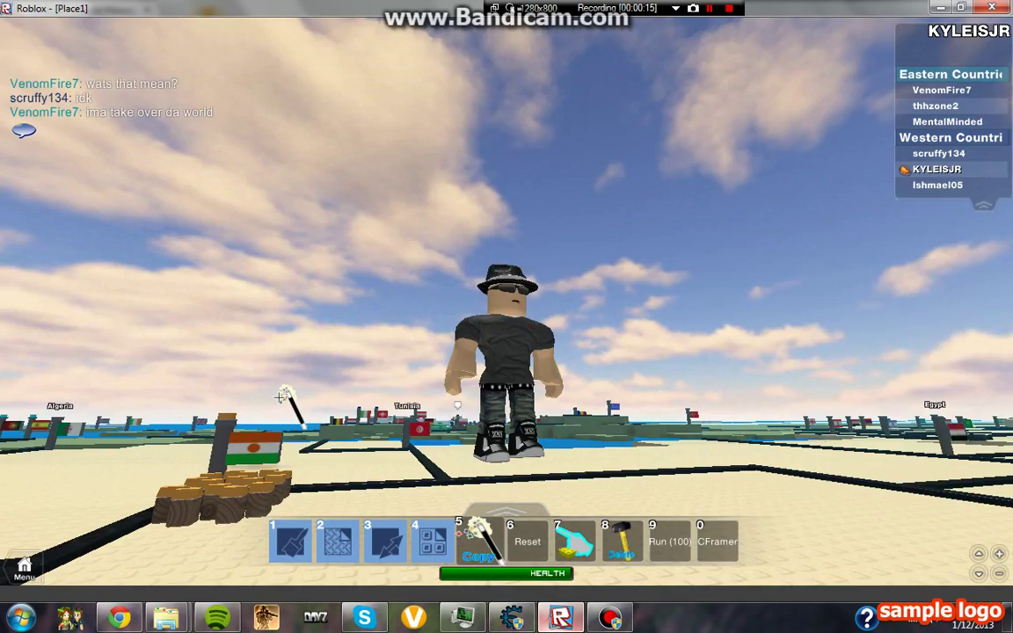
key("w")
key("w")
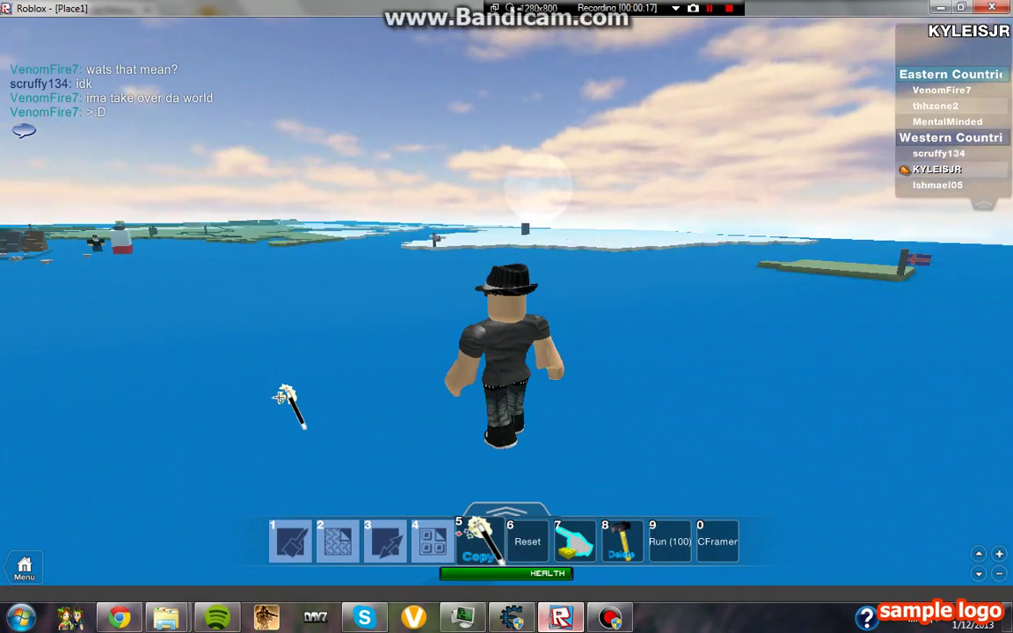
key("w")
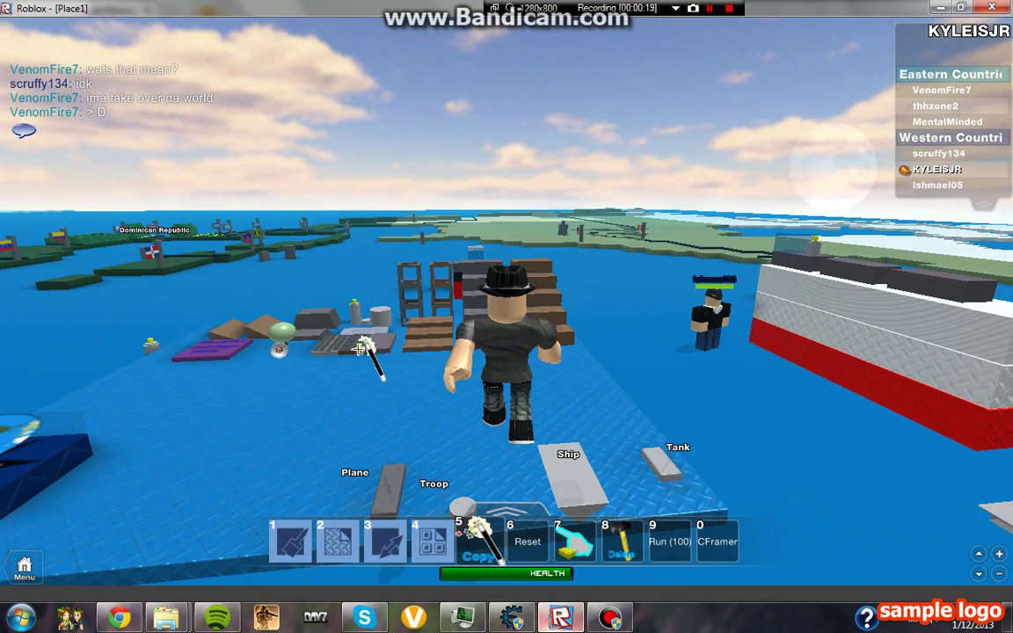
key("w")
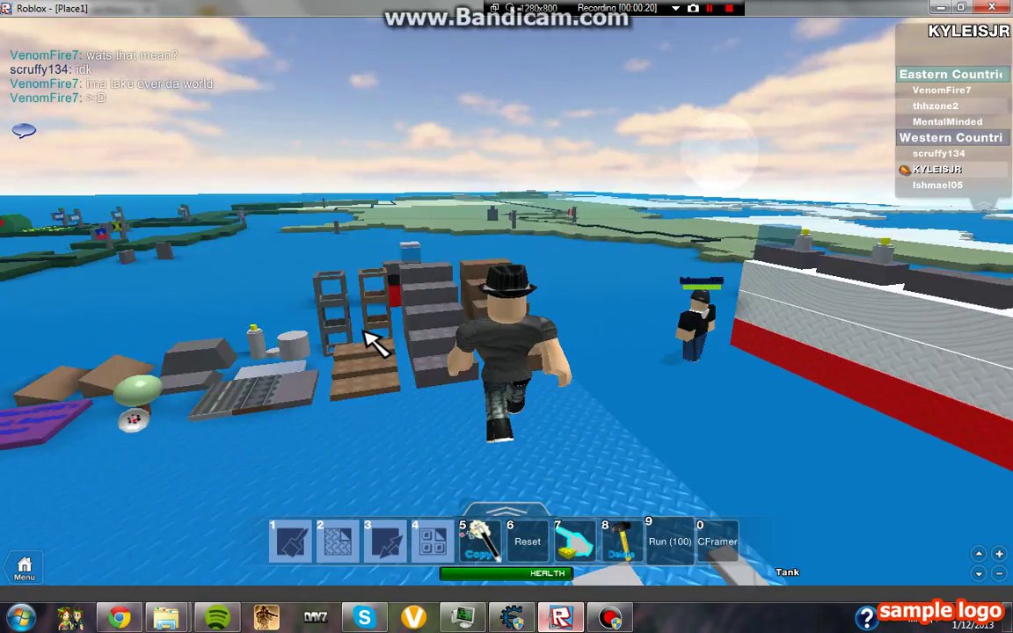
key("space")
key("w")
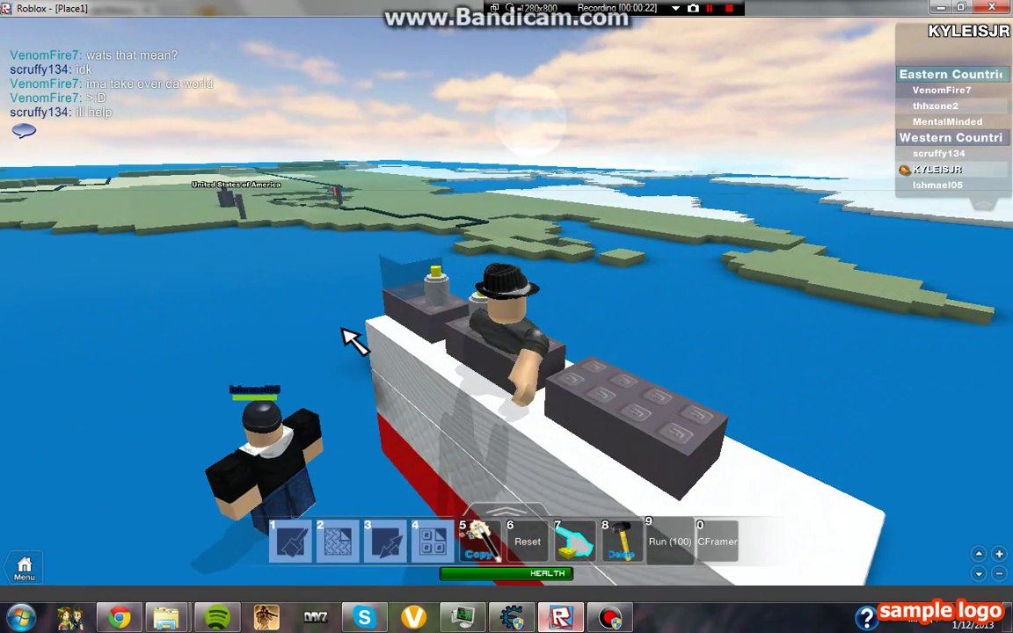
key("w")
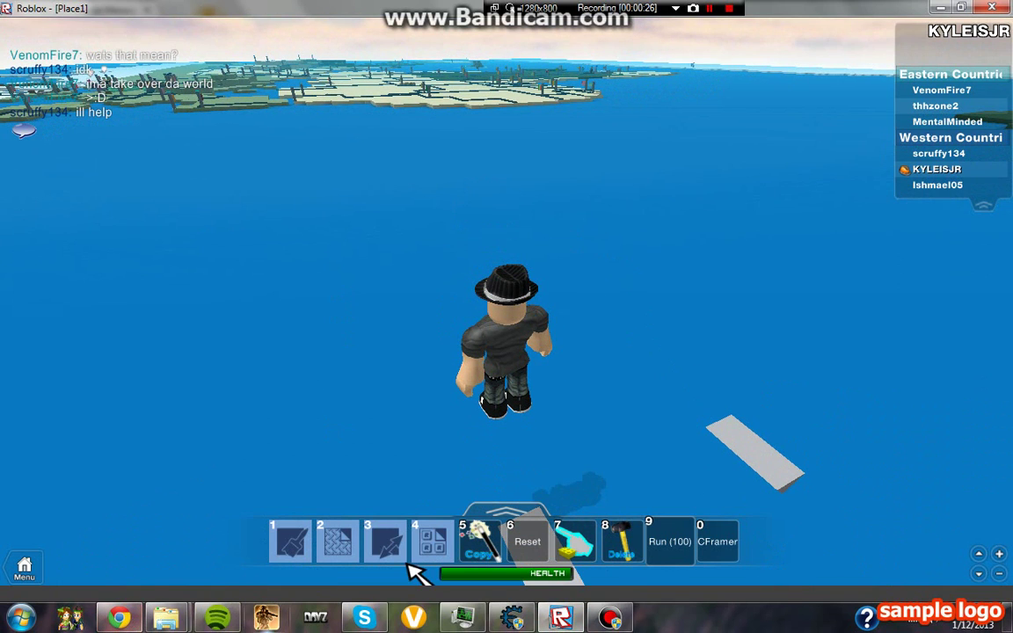
left_click(120, 617)
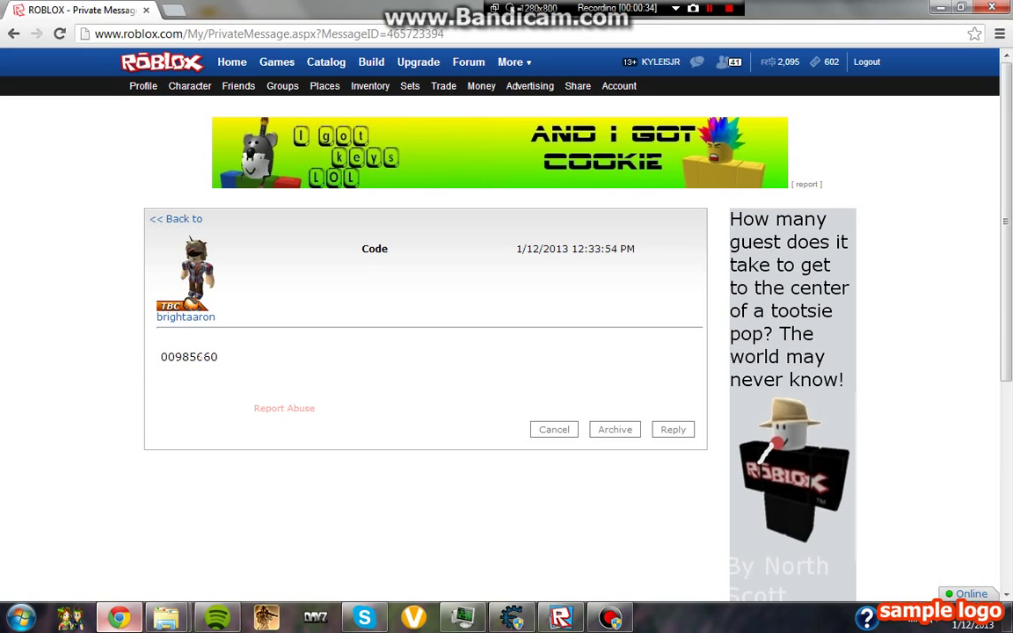
Attach Cheat Engine to RobloxPlayer.exe and reopen its memory viewer
left_click(507, 620)
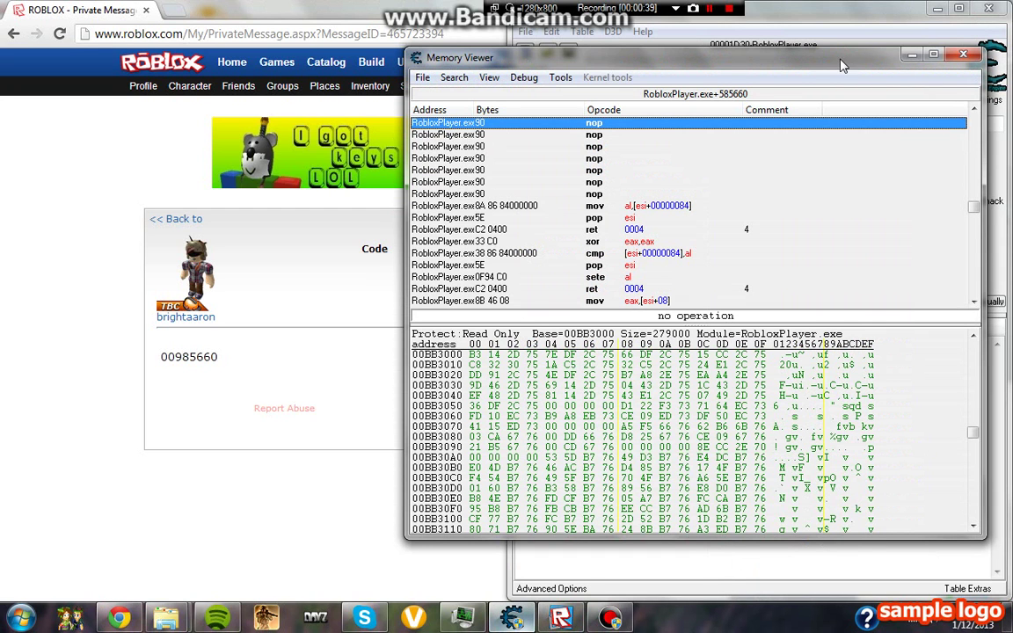
mouse_move(839, 66)
left_mouse_down()
mouse_move(549, 133)
mouse_move(323, 296)
mouse_move(452, 346)
left_mouse_up()
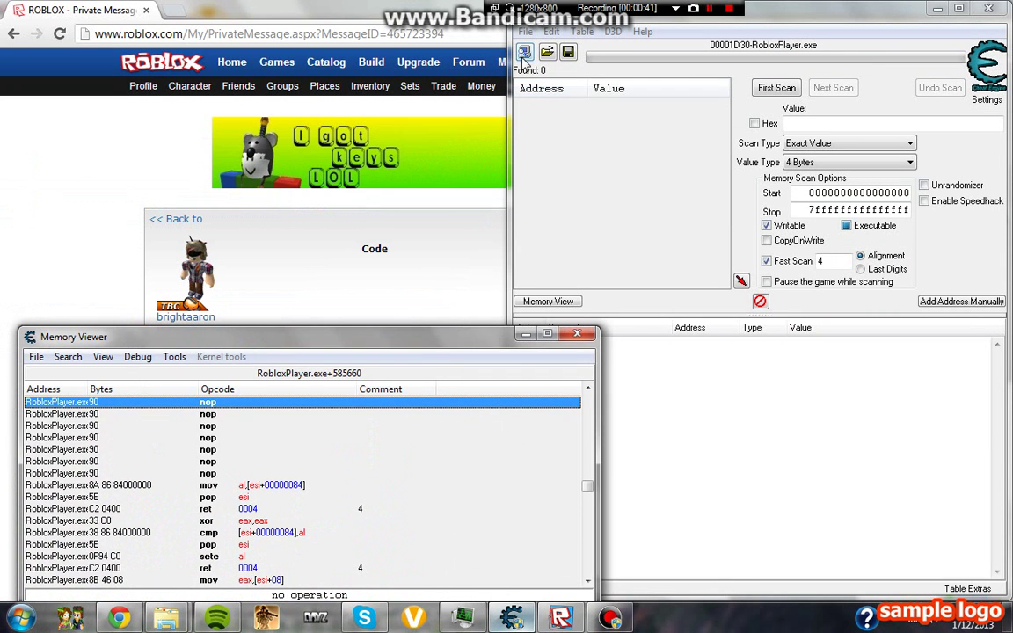
left_click(524, 53)
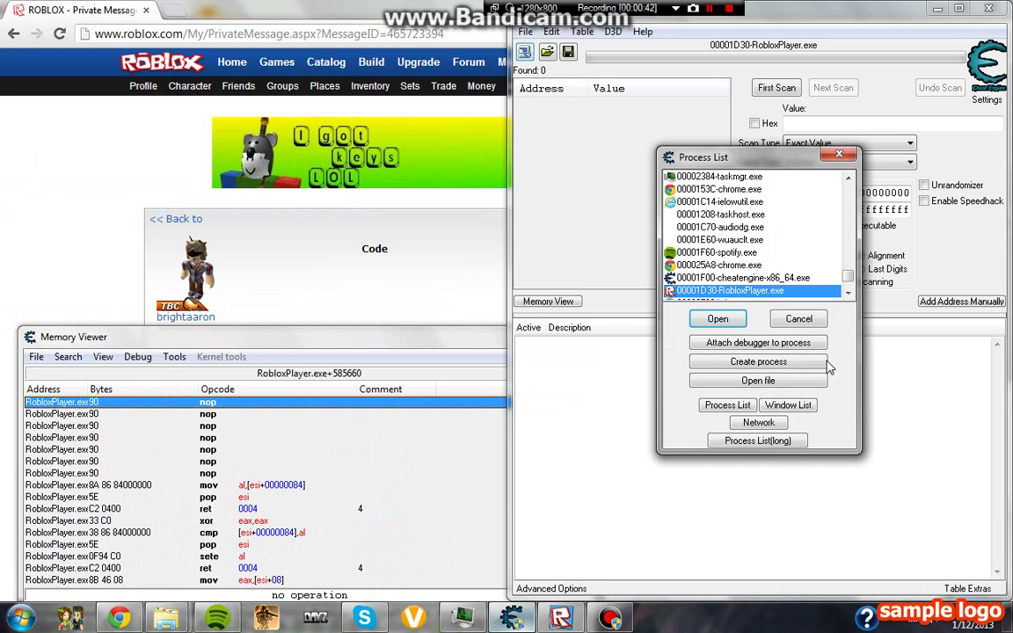
left_click(719, 319)
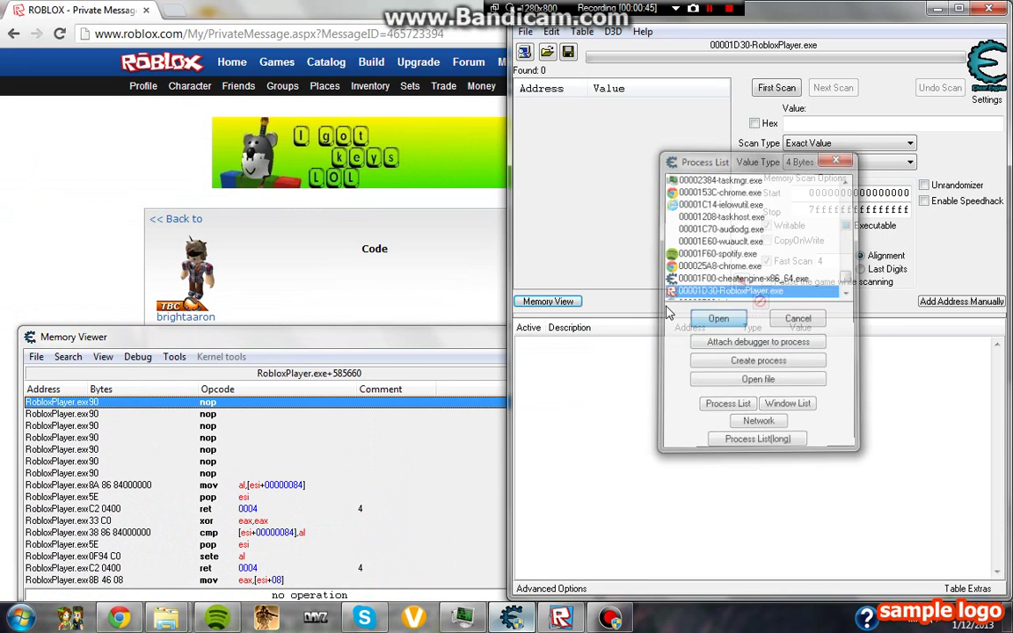
left_click(547, 303)
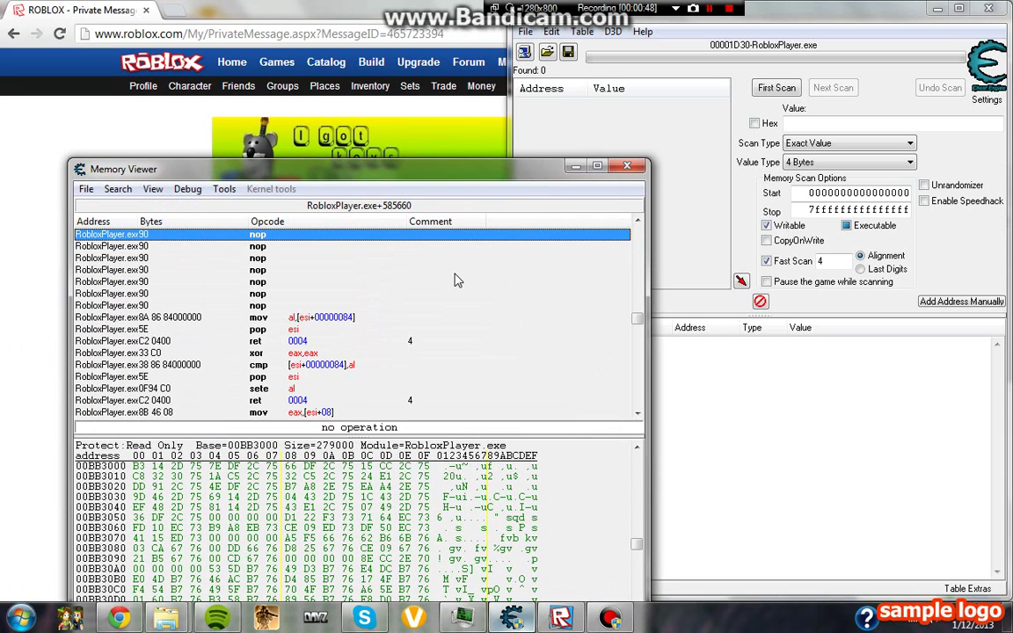
Restore the original jmp at RobloxPlayer.exe+585660 and go to address 00985660
right_click(454, 280)
left_click(457, 286)
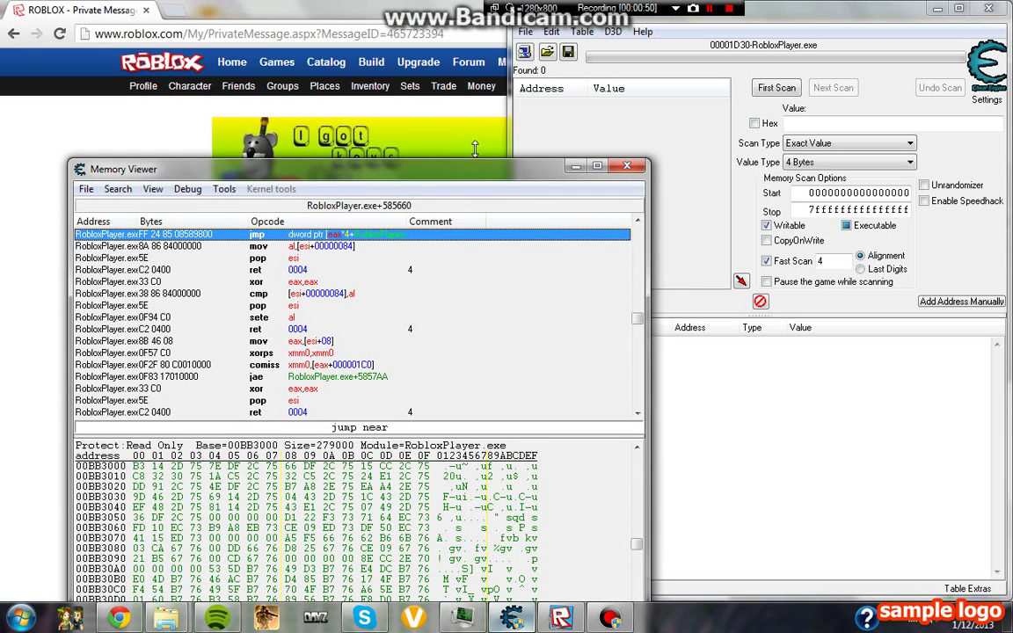
mouse_move(436, 170)
left_mouse_down()
mouse_move(852, 112)
mouse_move(745, 127)
left_mouse_up()
right_click(678, 177)
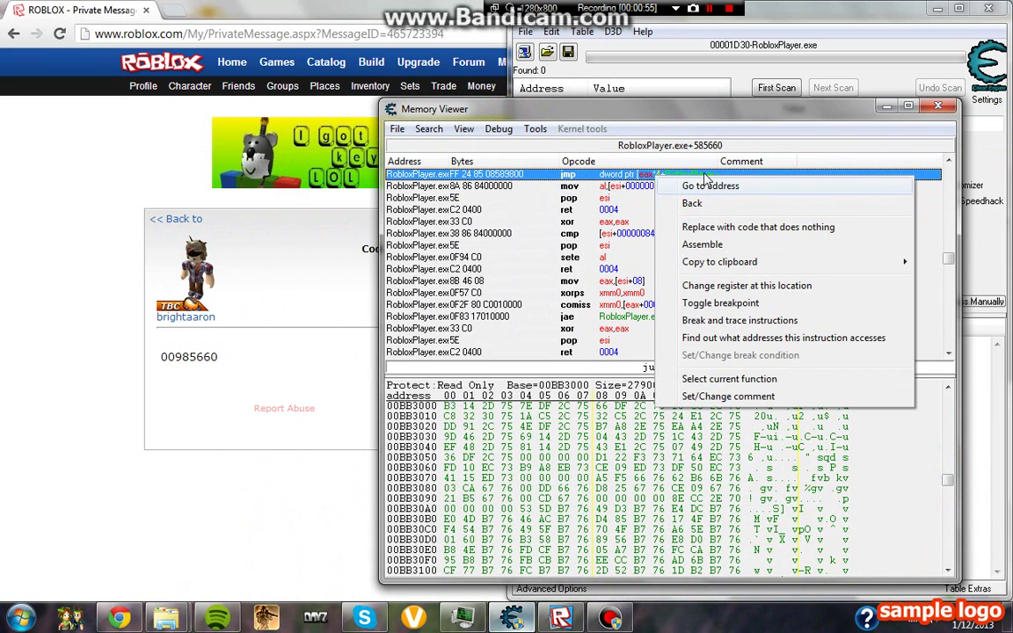
left_click(707, 185)
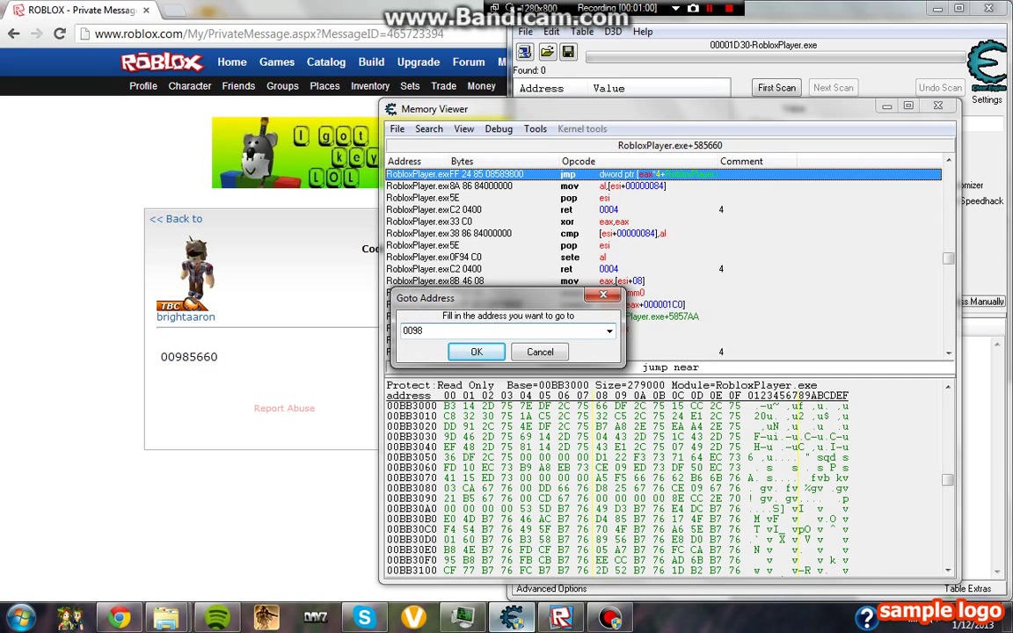
left_click(464, 355)
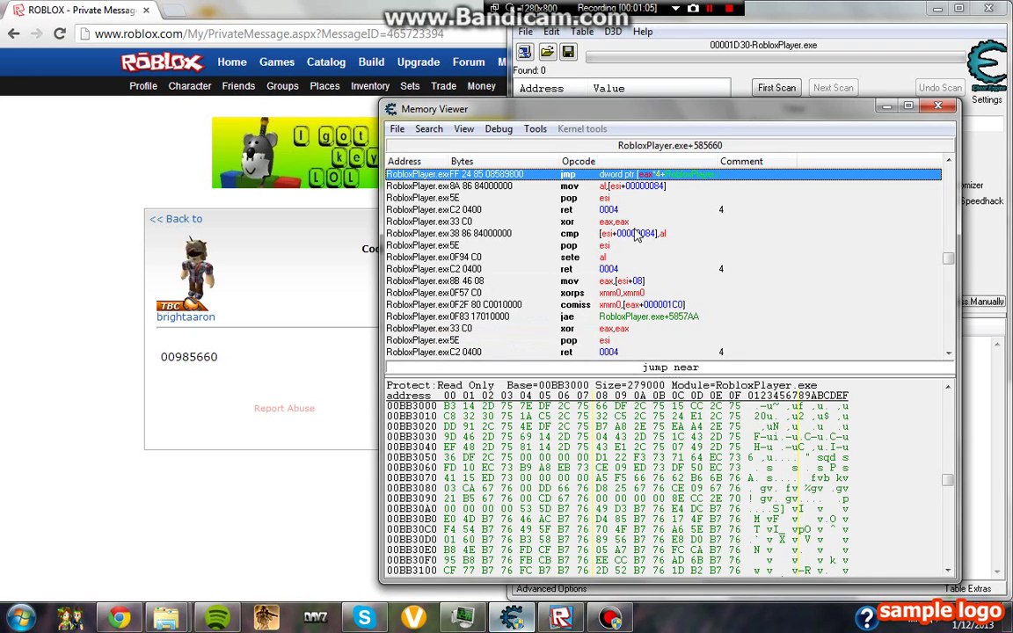
Walk the avatar off the plank and along the ship's red hull
left_click(564, 620)
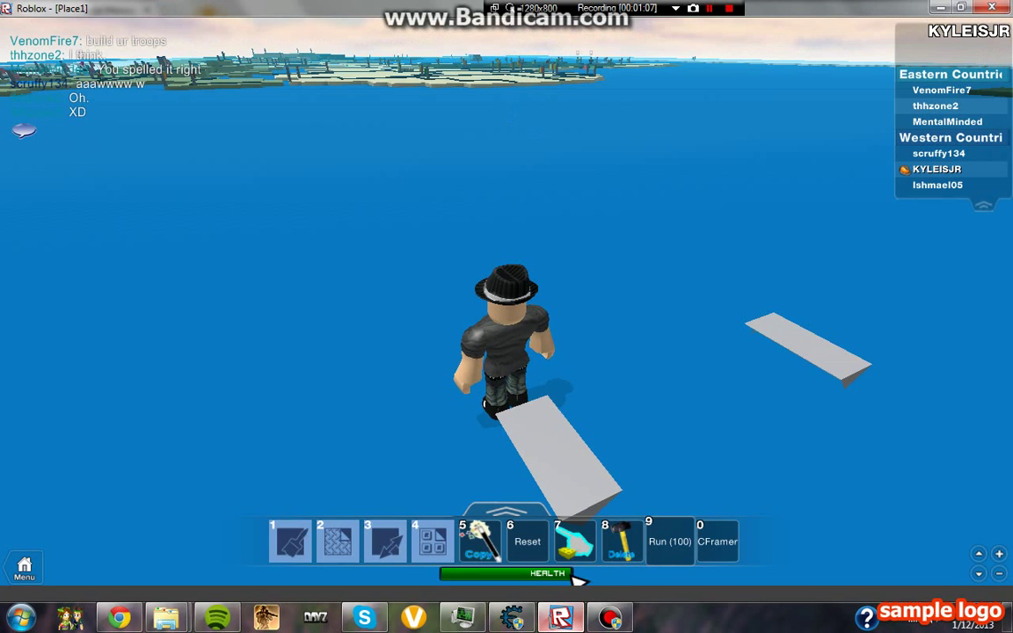
key("s")
key("Page_Up")
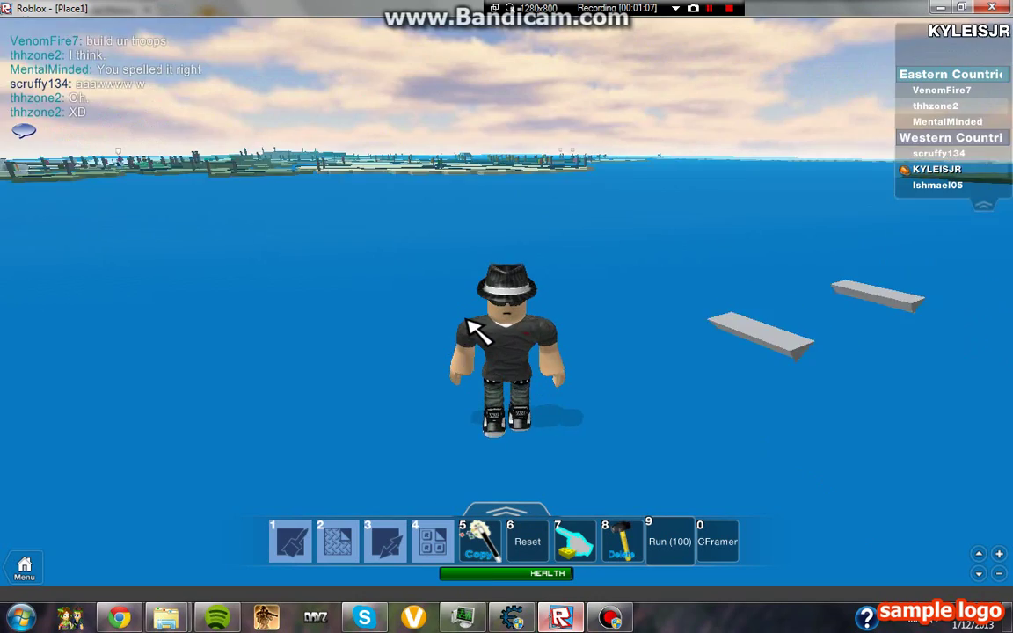
key("w")
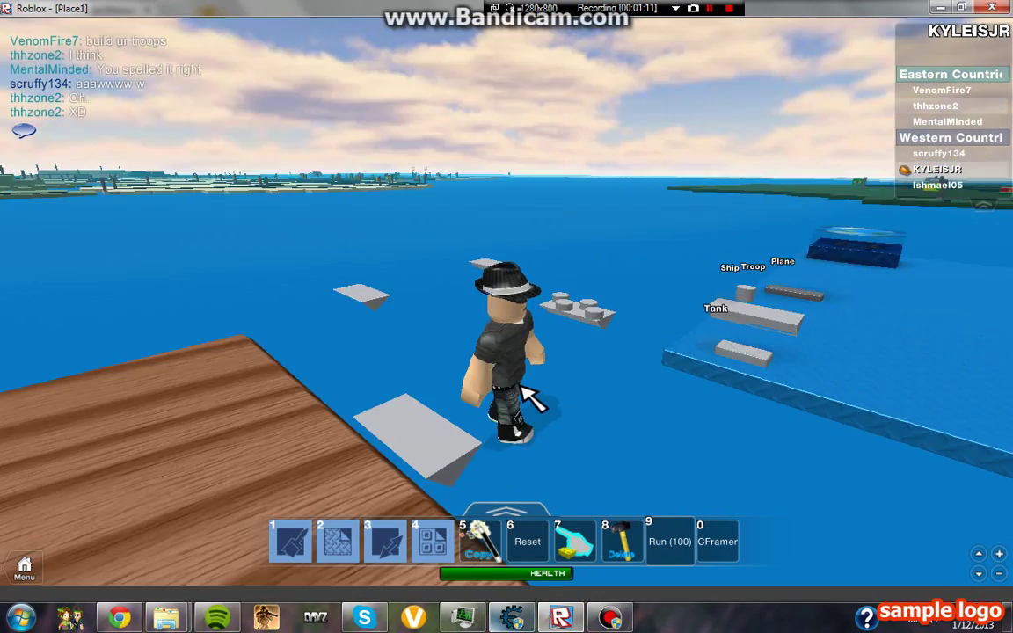
key("period")
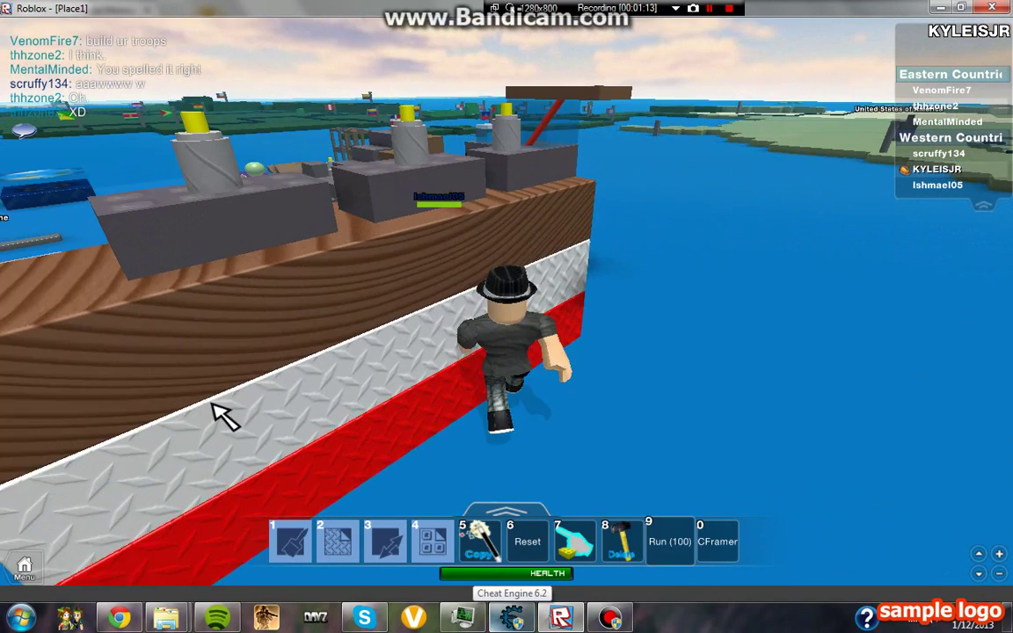
Replace the jmp instruction at RobloxPlayer.exe+585660 with nops and return to the game
left_click(499, 613)
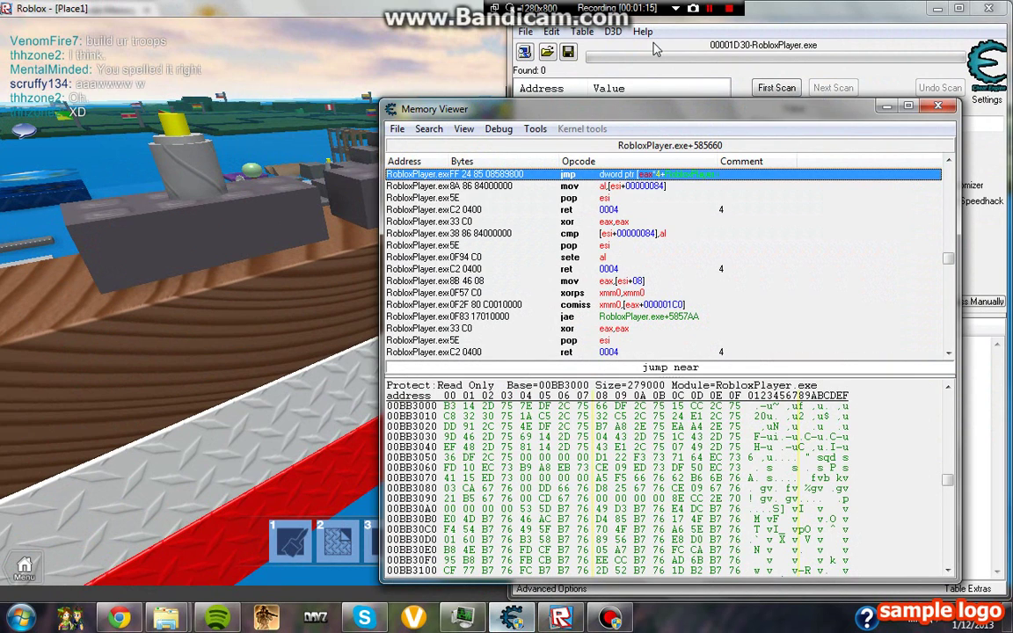
right_click(627, 179)
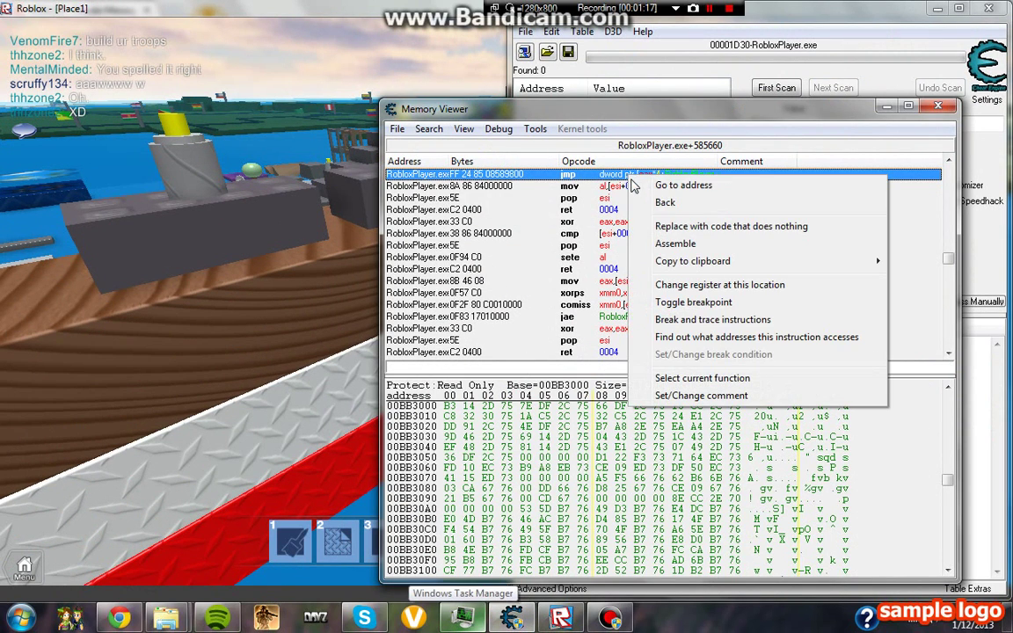
left_click(690, 228)
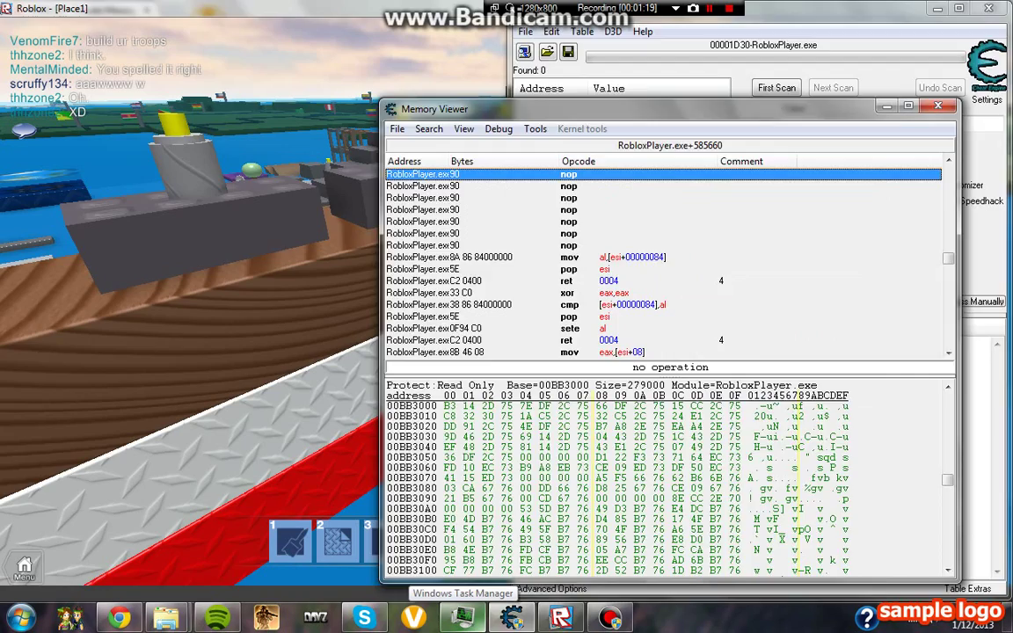
left_click(293, 249)
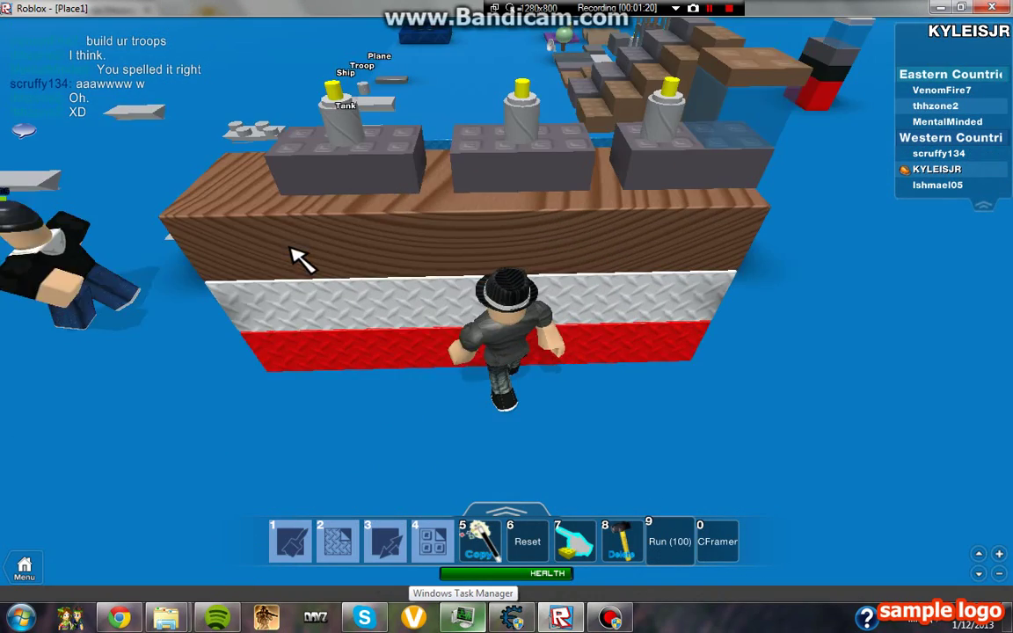
Restore the original jmp code over the nops and go back to the game
key("alt+Tab")
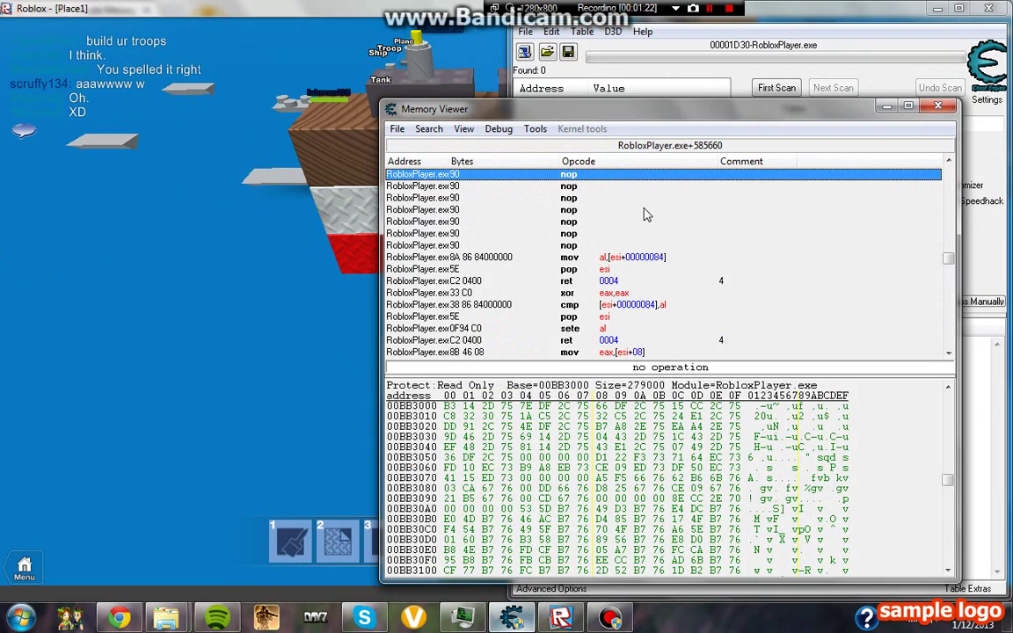
right_click(630, 176)
left_click(643, 233)
left_click(321, 203)
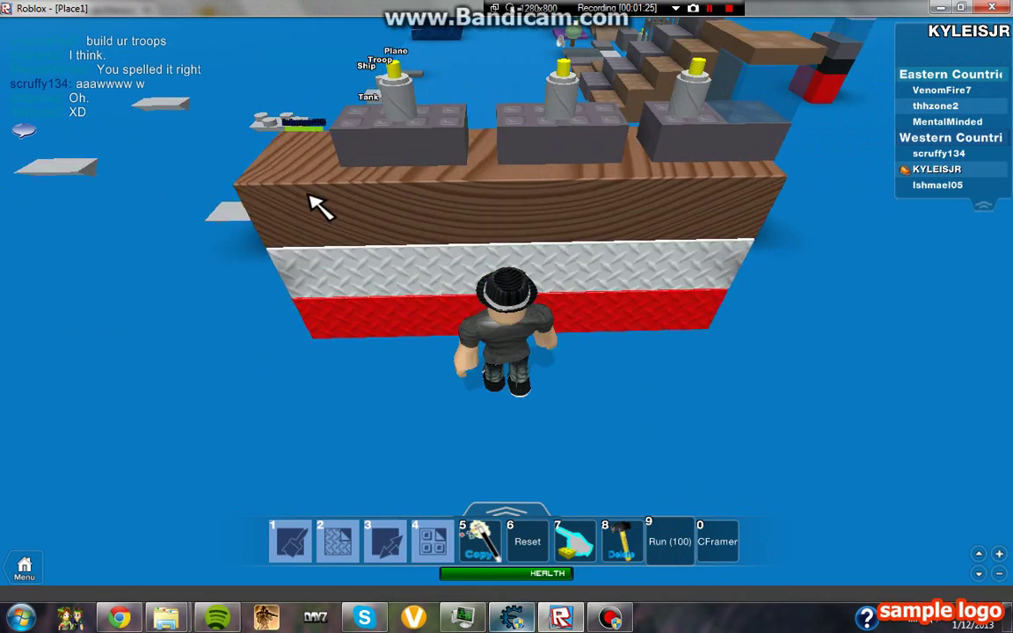
Replace the jmp with nops again and return to Roblox
left_click(518, 620)
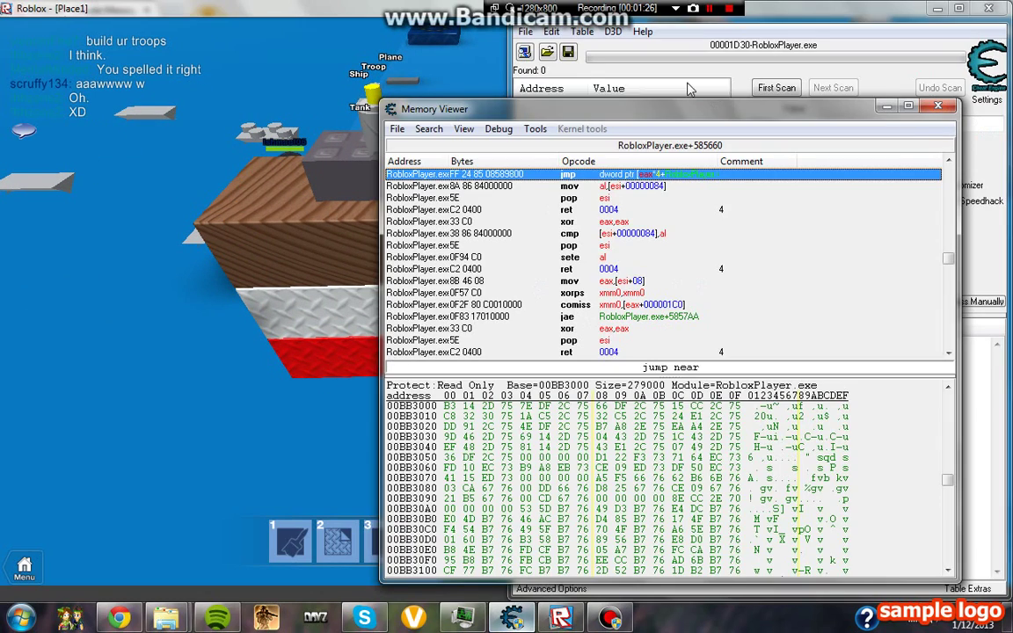
right_click(603, 179)
left_click(639, 231)
left_click(158, 340)
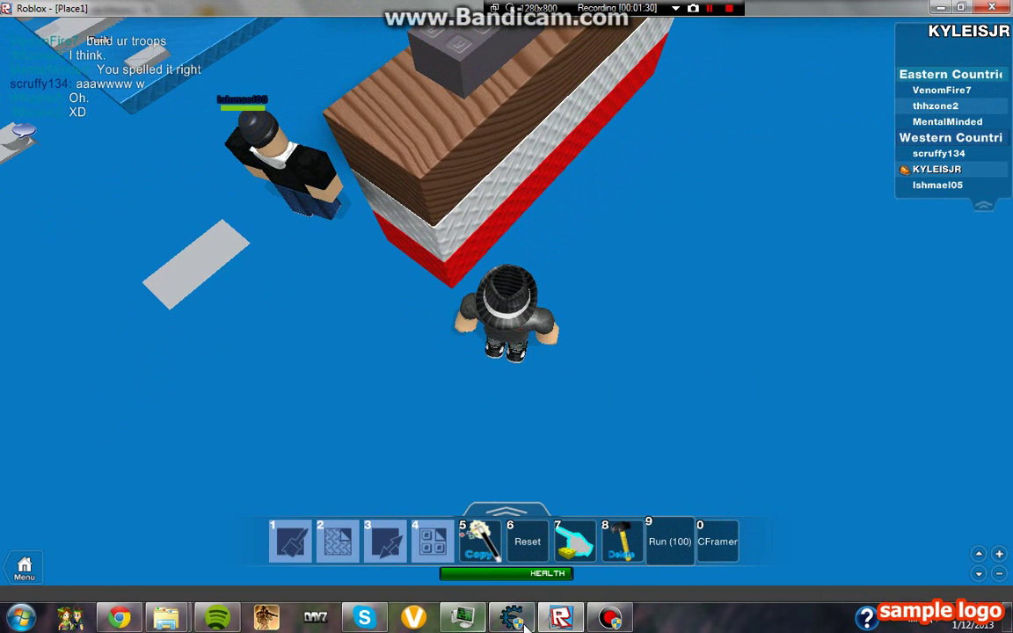
Toggle the instruction to original code and back to do-nothing code, then test in game
key("alt+Tab")
left_click(568, 186)
right_click(593, 175)
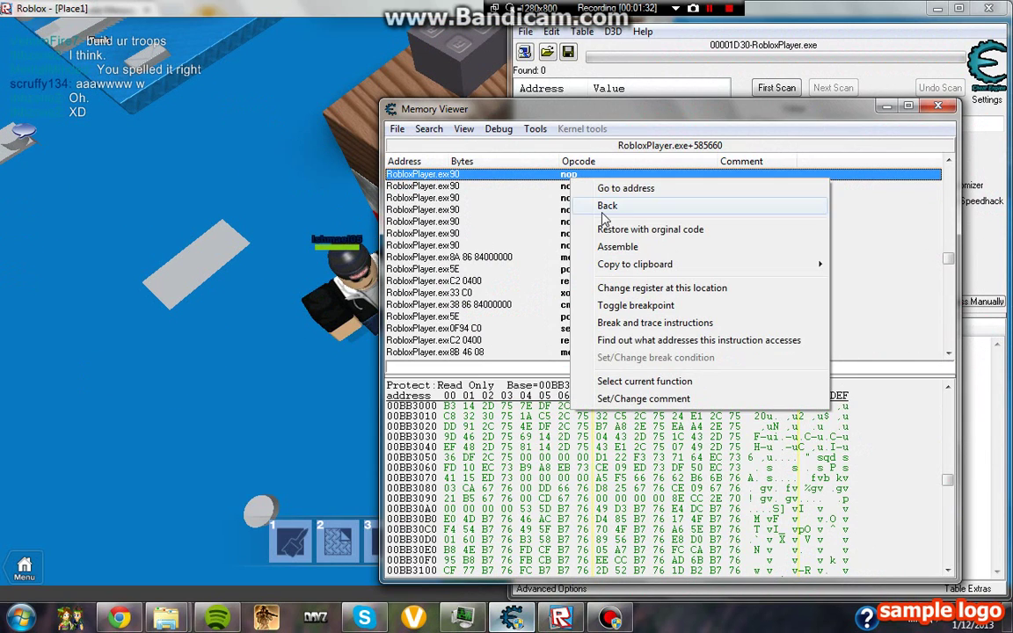
left_click(615, 231)
right_click(593, 175)
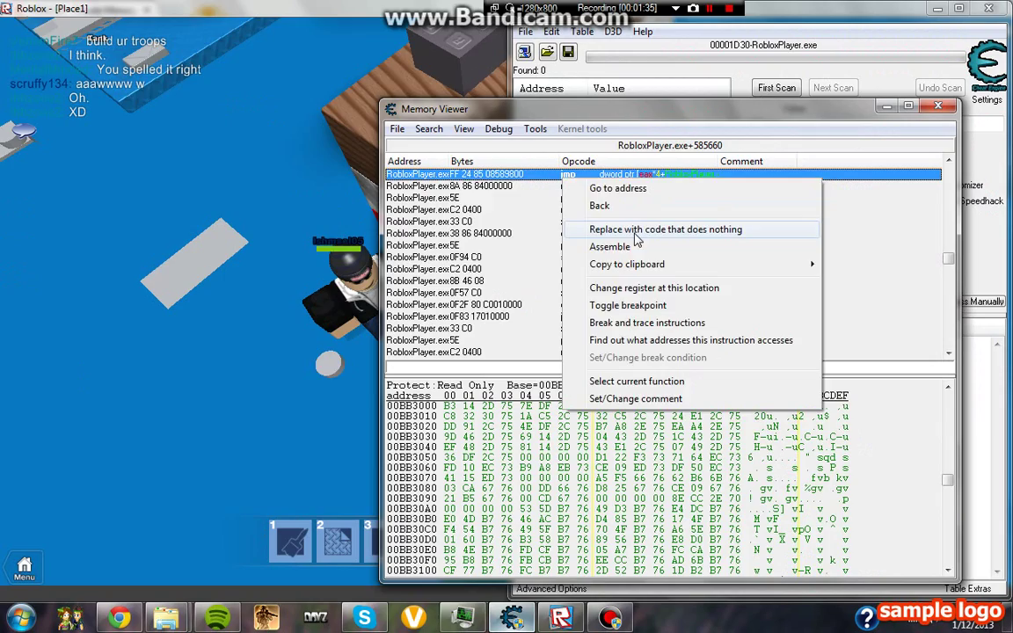
left_click(638, 233)
left_click(226, 136)
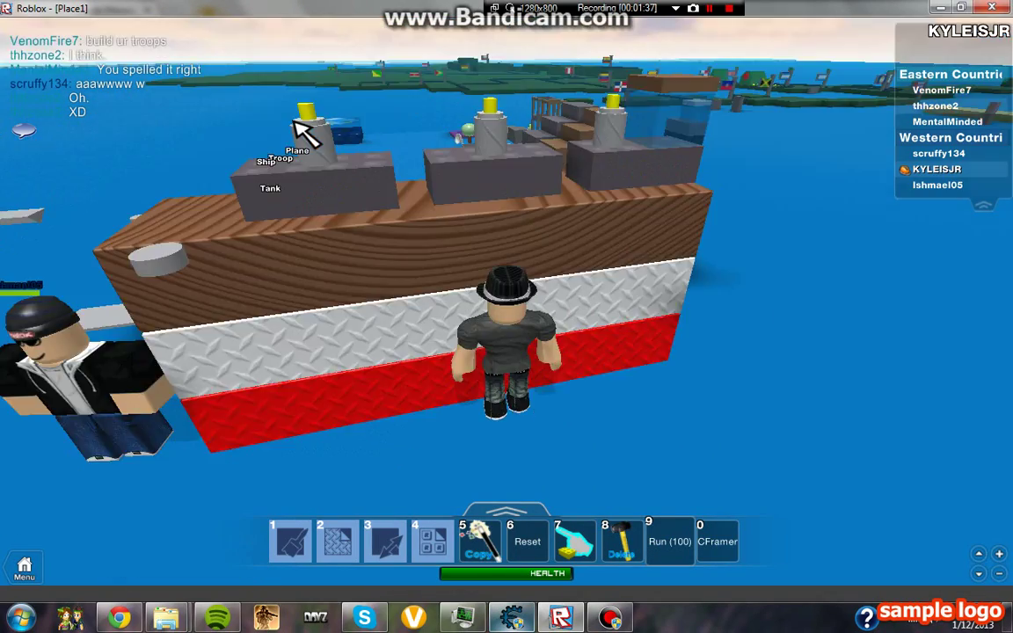
scroll(299, 130, "down", 3)
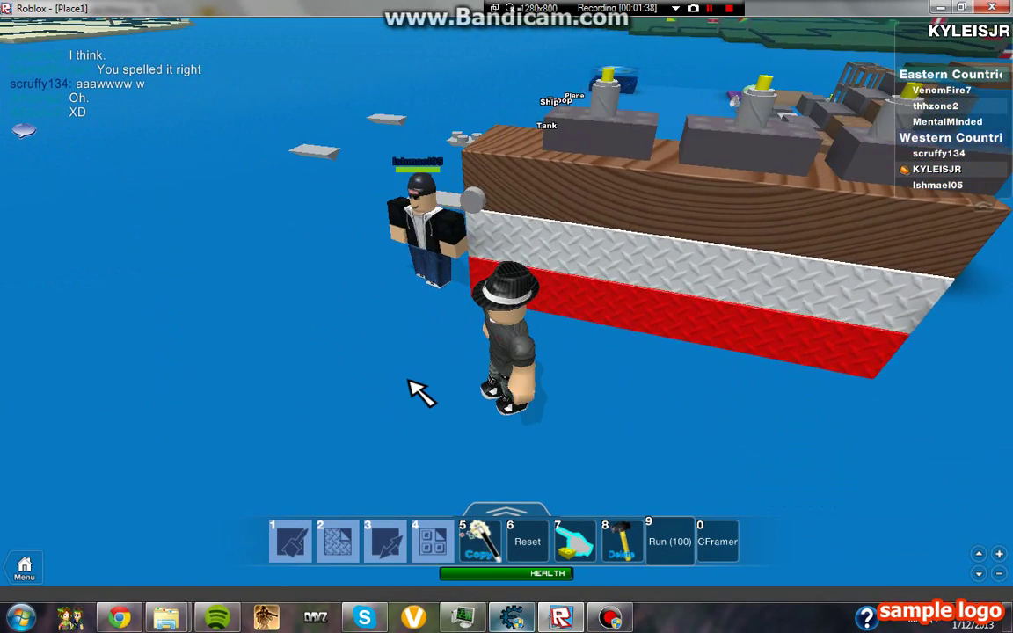
Once more restore the original jmp and re-apply the do-nothing code before switching to Roblox
left_click(520, 616)
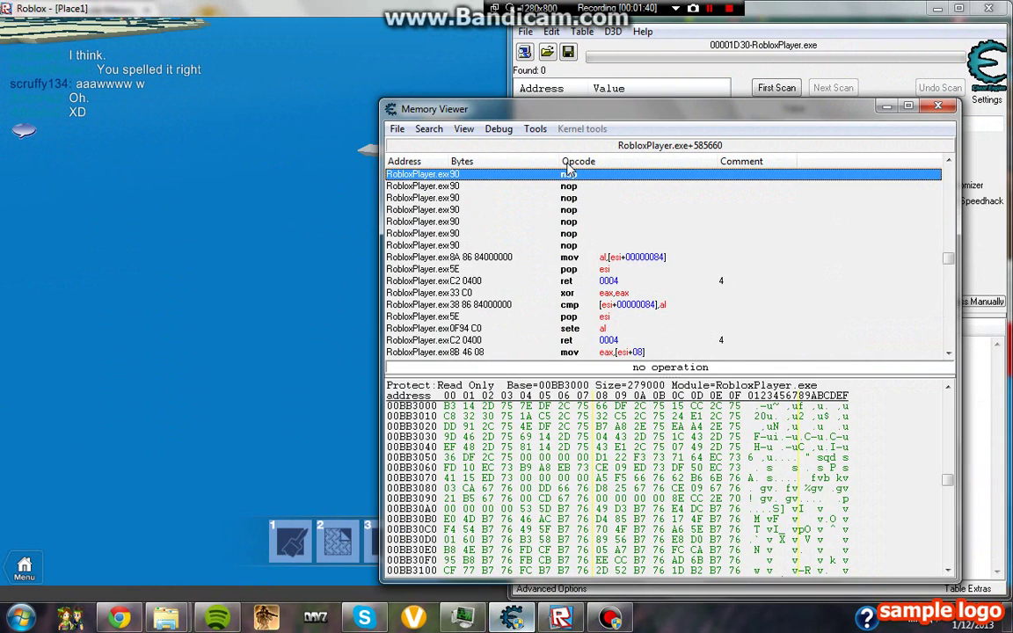
right_click(565, 177)
left_click(644, 225)
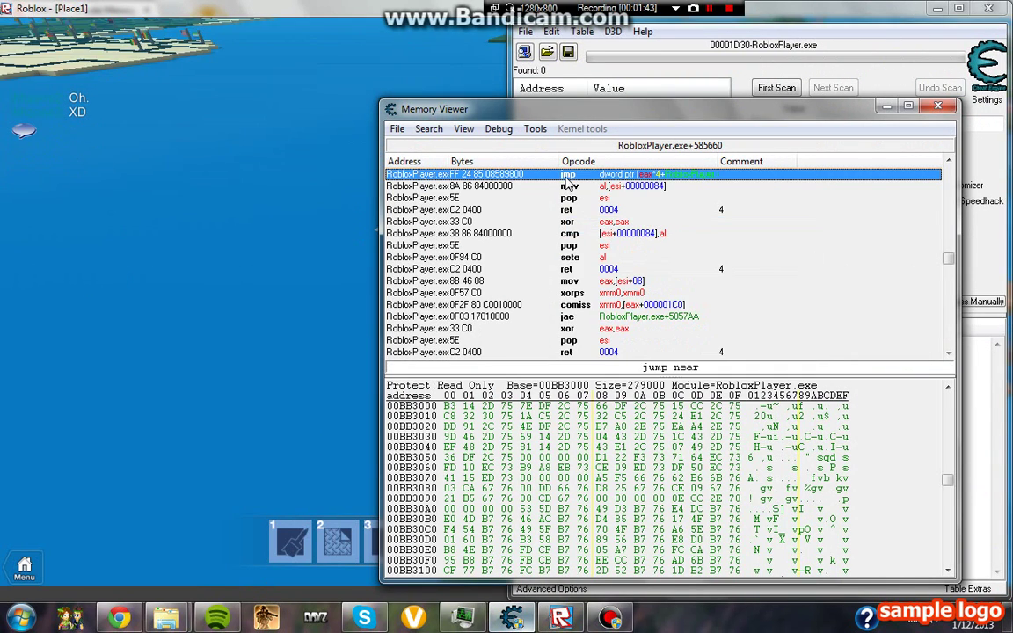
right_click(565, 177)
left_click(668, 224)
left_click(198, 145)
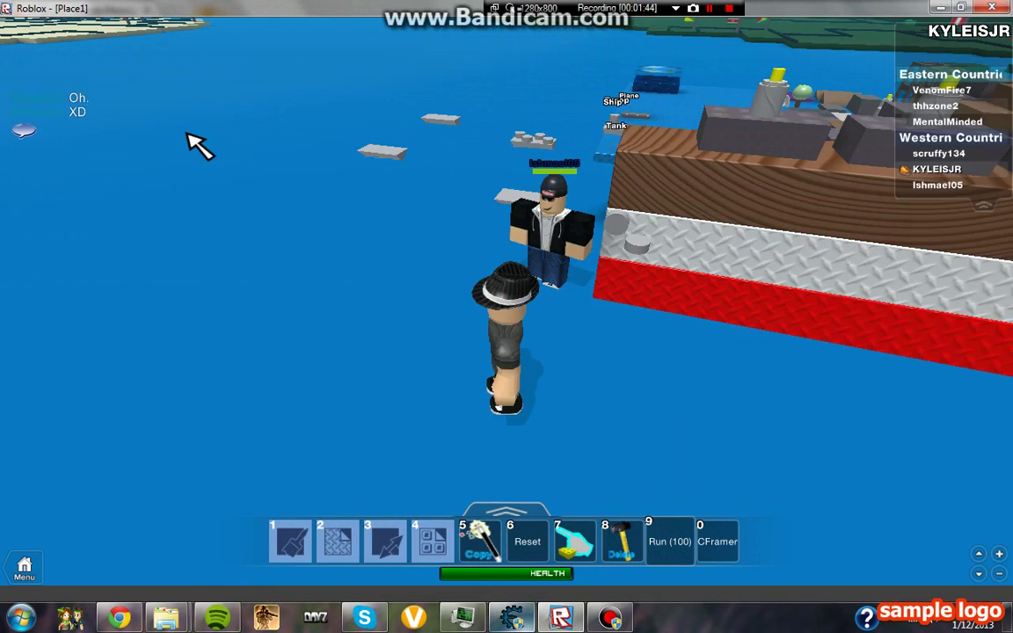
Turn the camera toward land and walk the avatar along the ship's side
key("s")
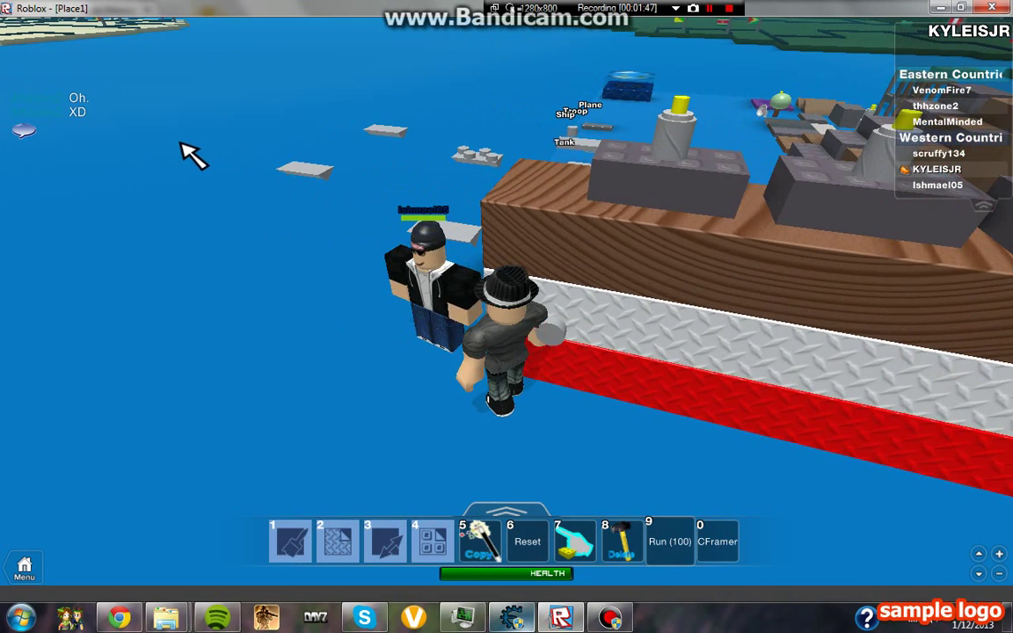
mouse_move(431, 319)
left_mouse_down()
mouse_move(558, 288)
mouse_move(637, 303)
left_mouse_up()
key("w")
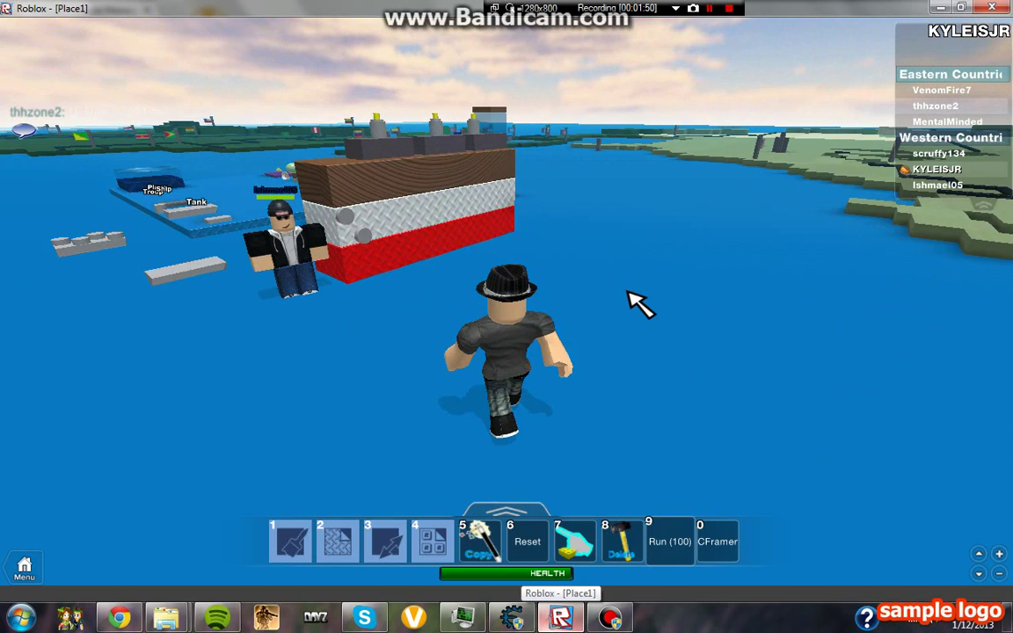
key("d")
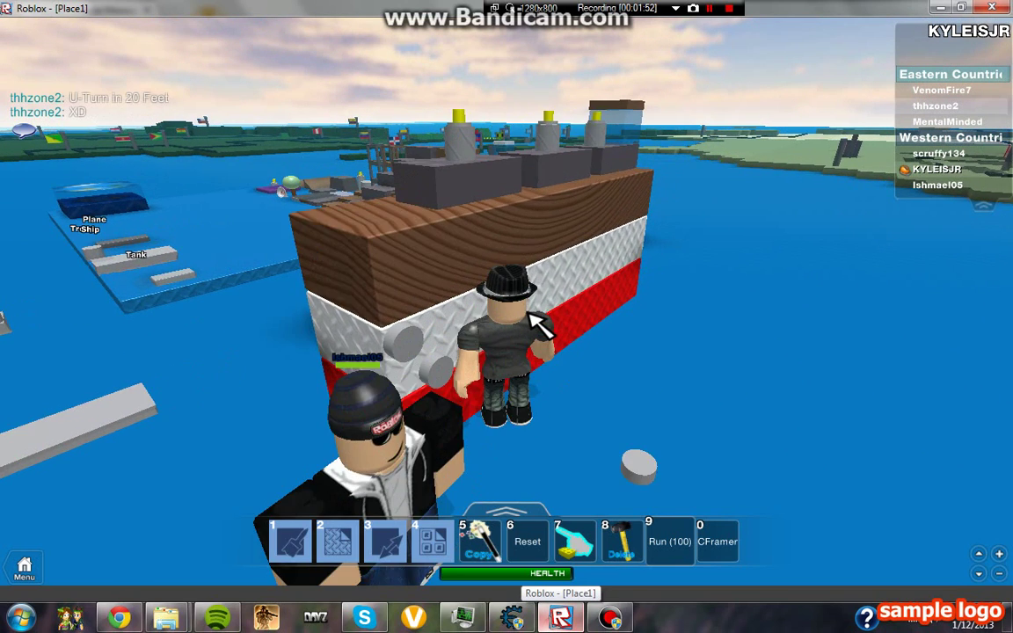
Restore the original code, then leave the instruction replaced with do-nothing code
left_click(513, 620)
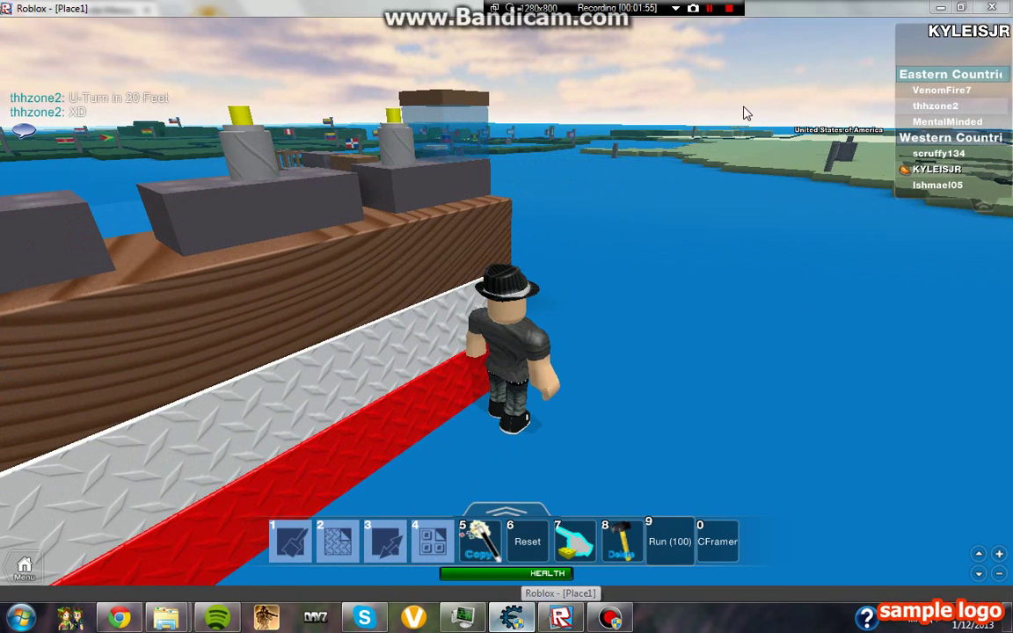
right_click(647, 176)
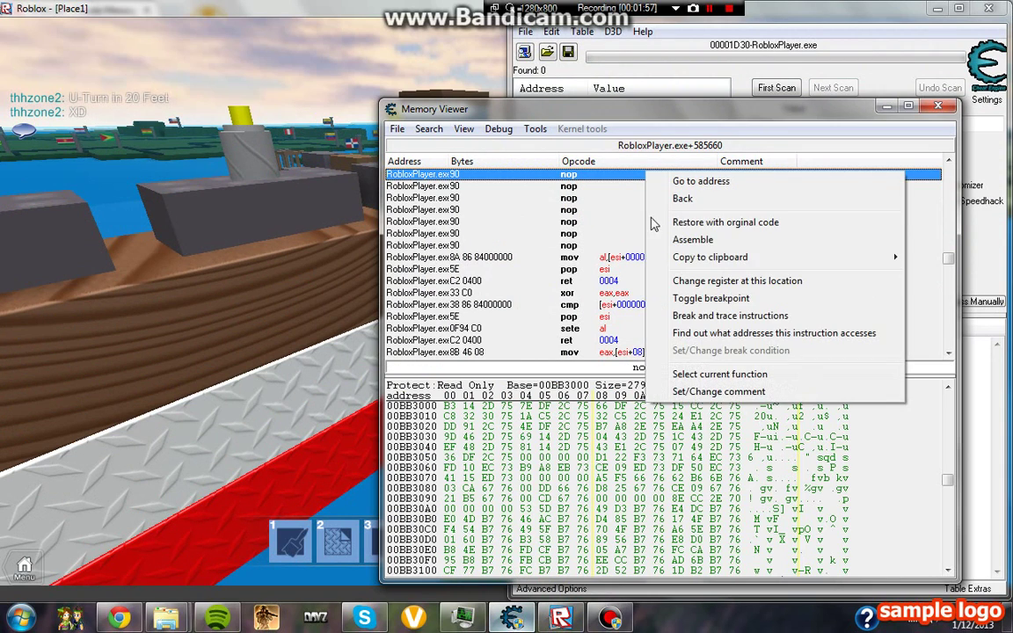
left_click(668, 221)
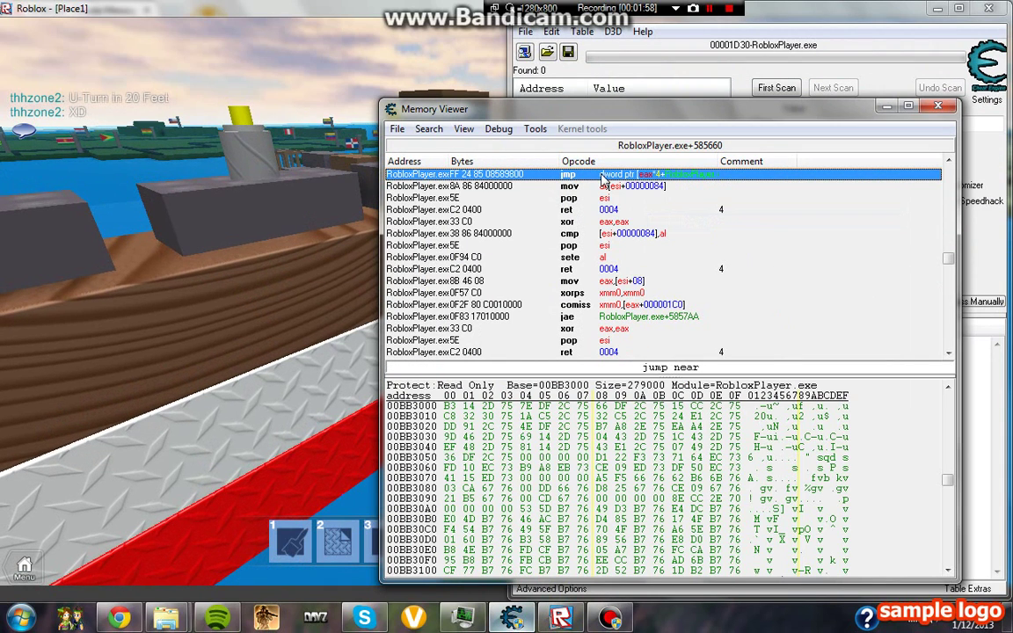
right_click(603, 180)
left_click(656, 227)
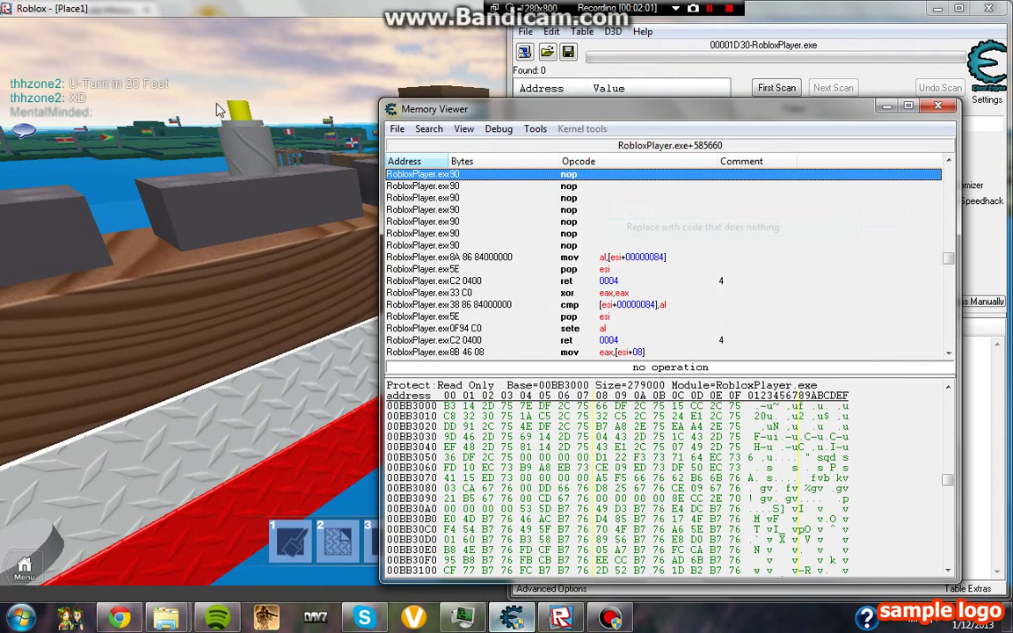
Fly the avatar up among the clouds, tilting the camera down and briefly checking the Chrome message
left_click(236, 123)
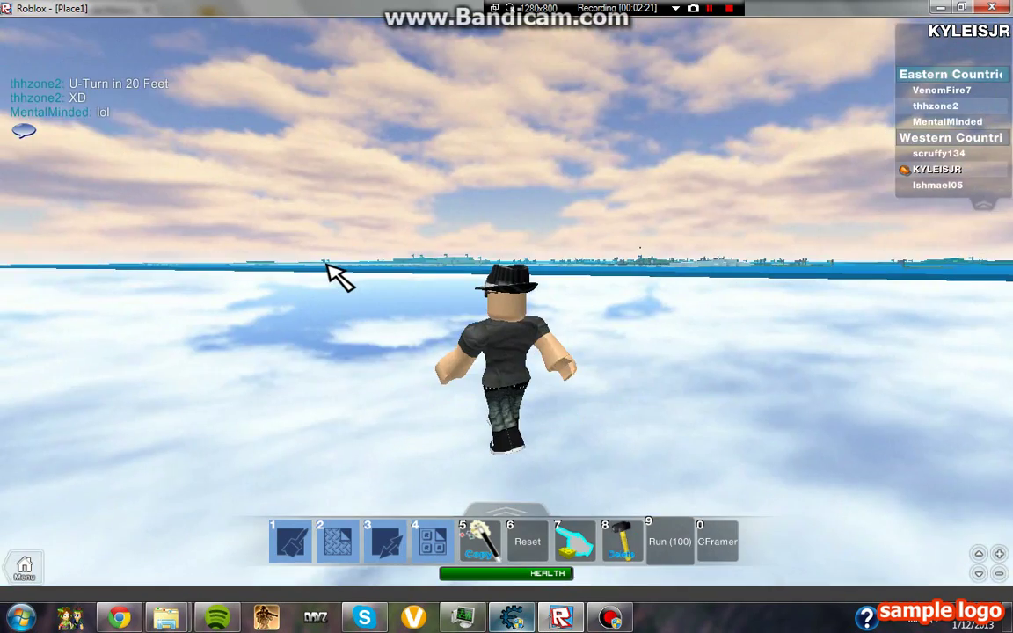
key("Page_Down")
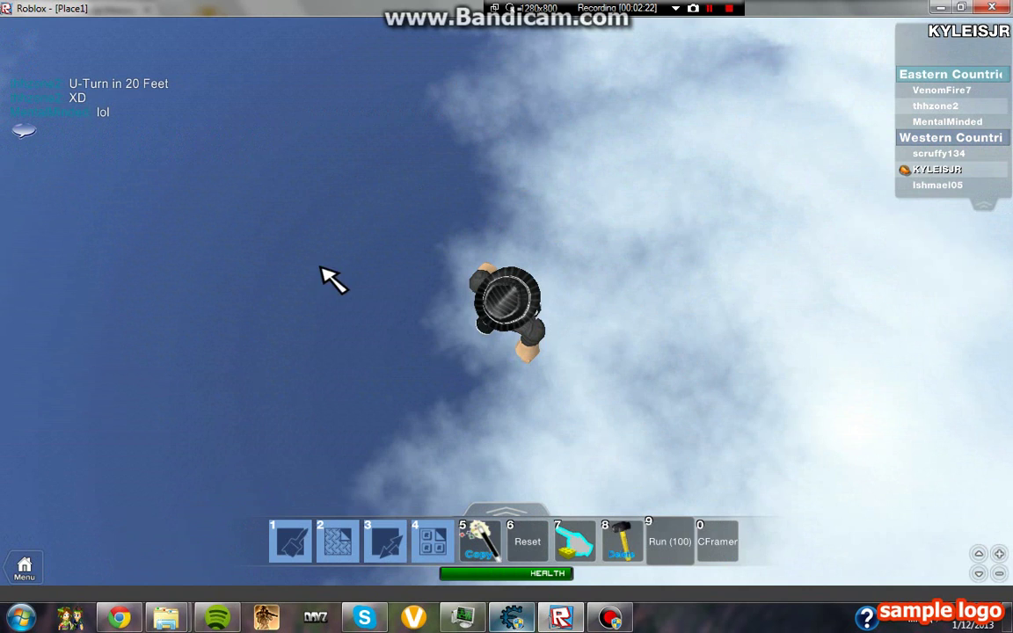
left_click(114, 621)
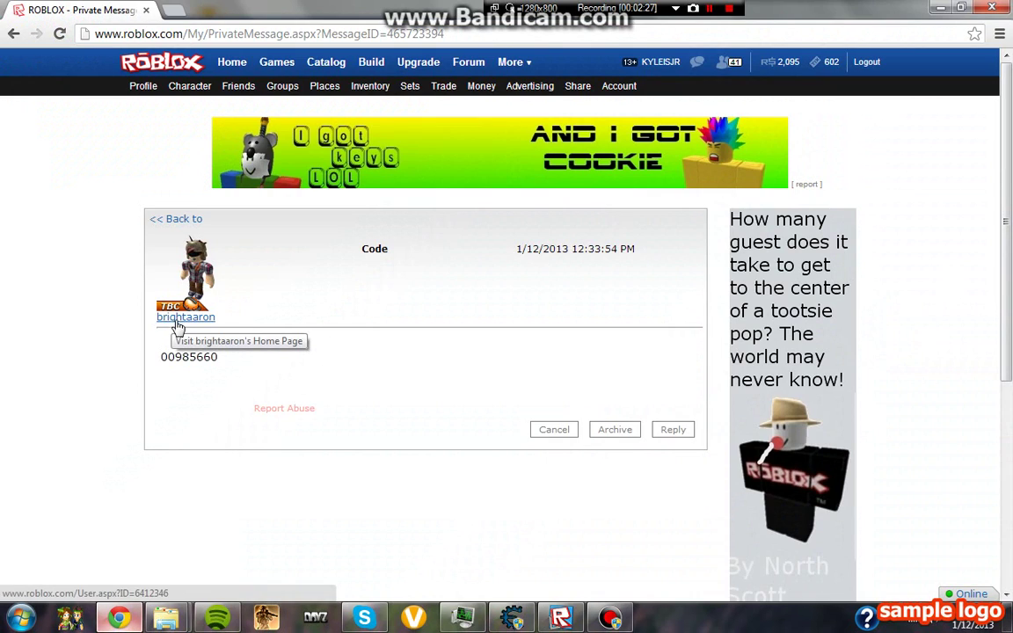
left_click(561, 619)
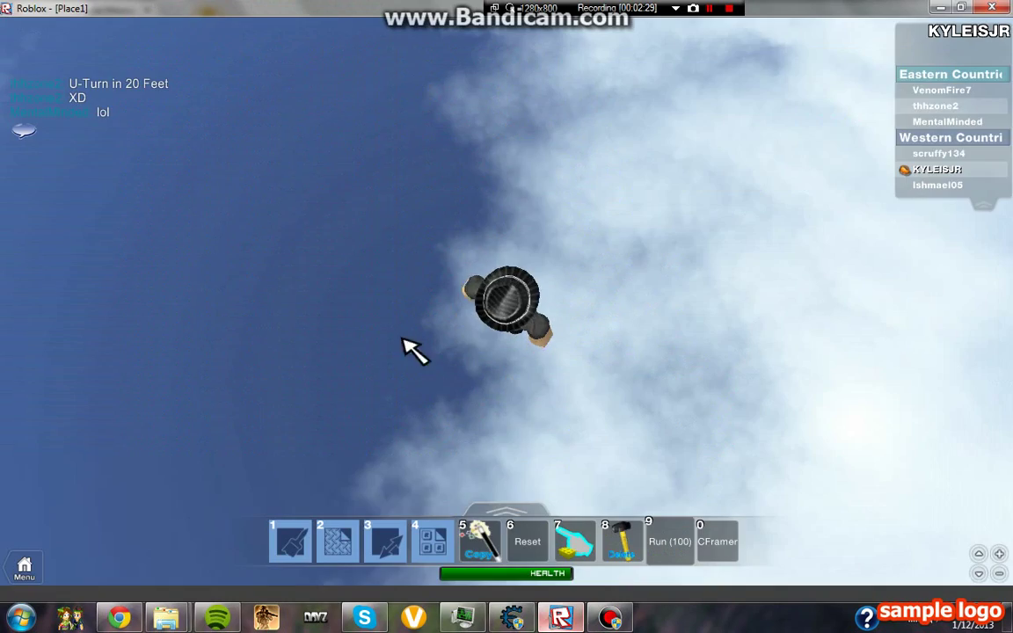
Reset the camera and walk the avatar off the ice across water and landmasses
left_click_drag(414, 349, 391, 314)
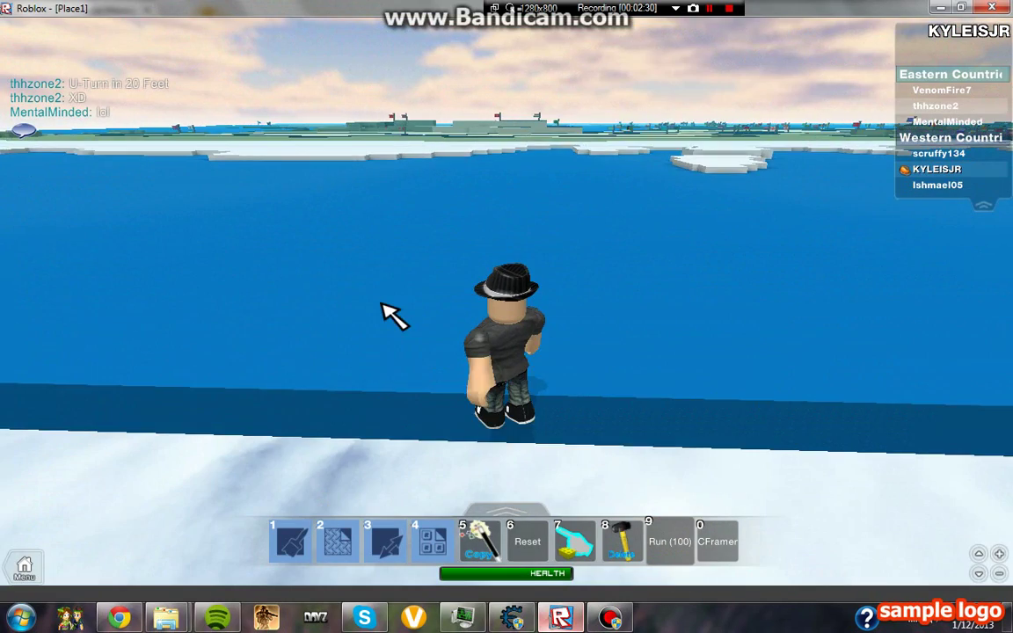
key("w")
key("w")
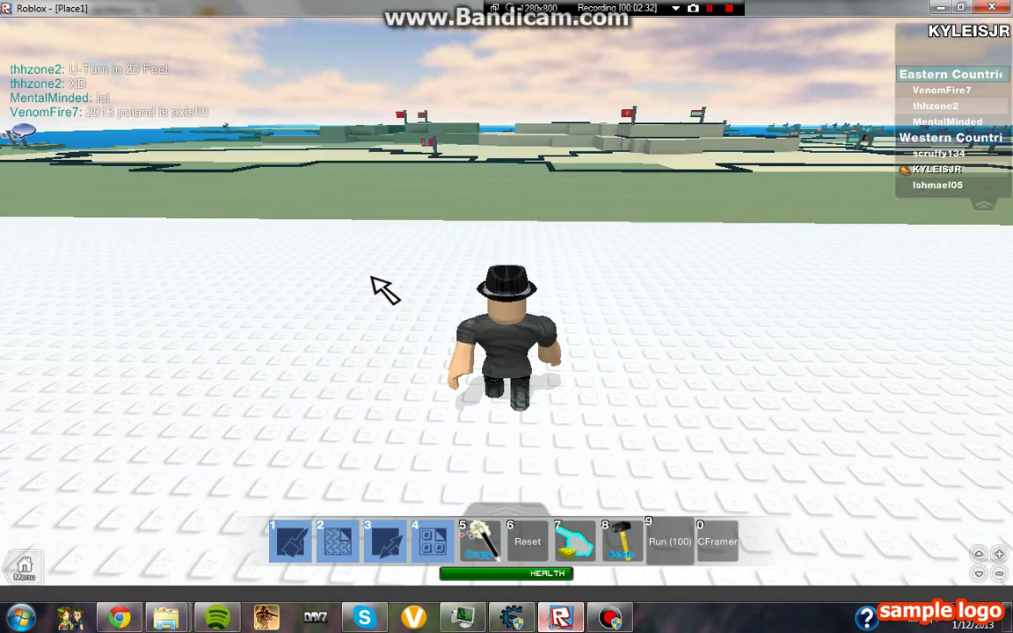
key("w")
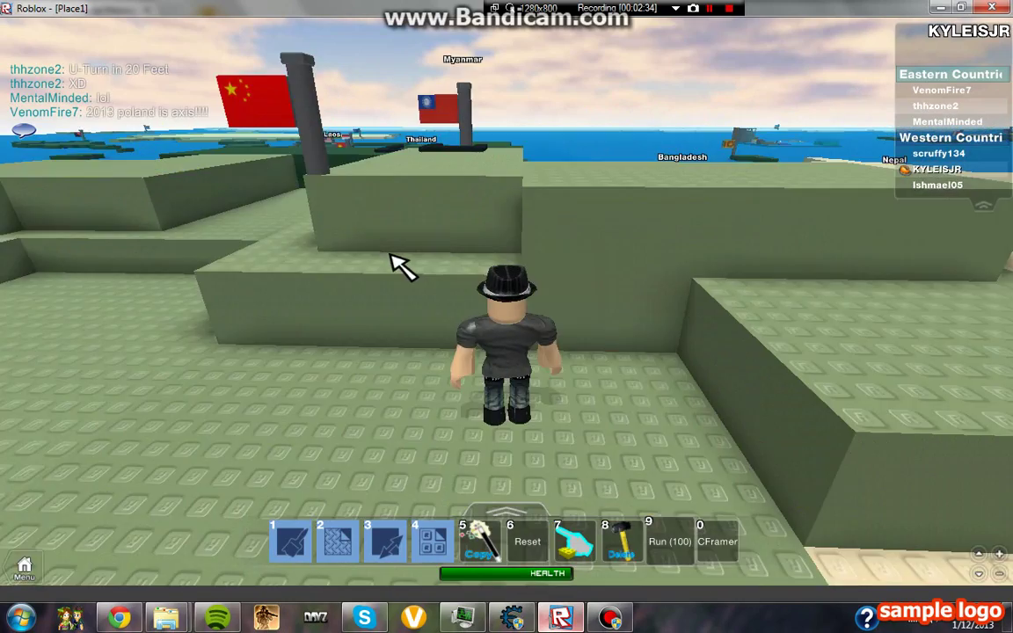
key("d")
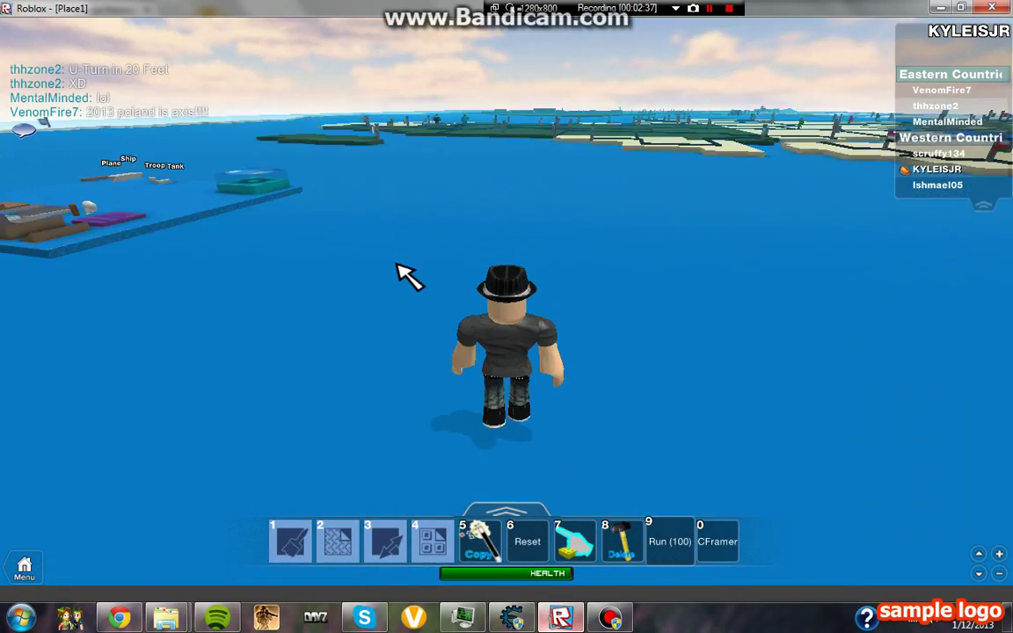
key("w")
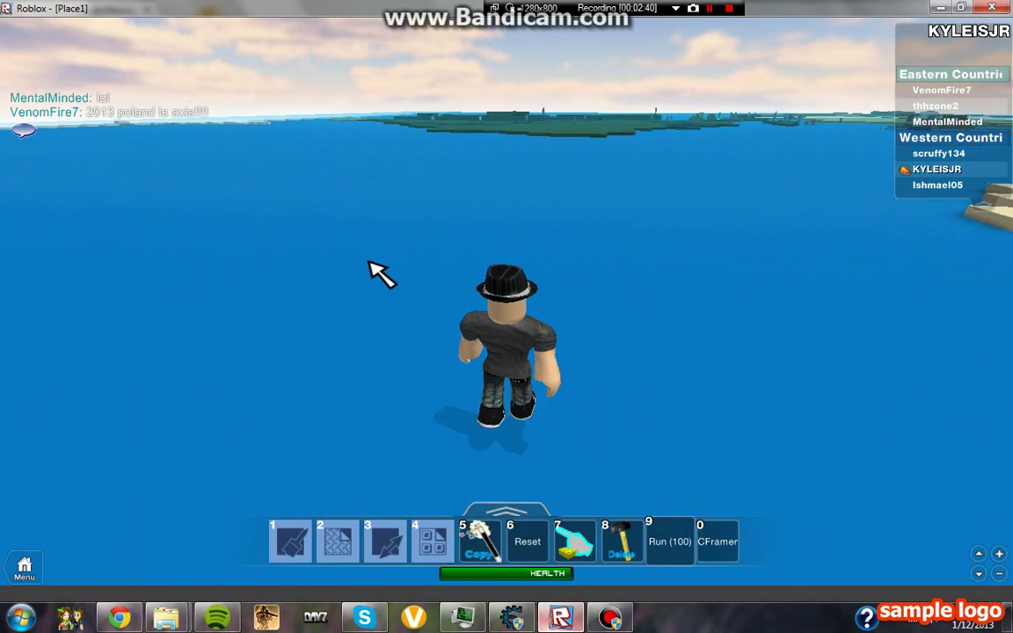
Walk the avatar past the USA coast and across the water onto the ship's white deck
key("w")
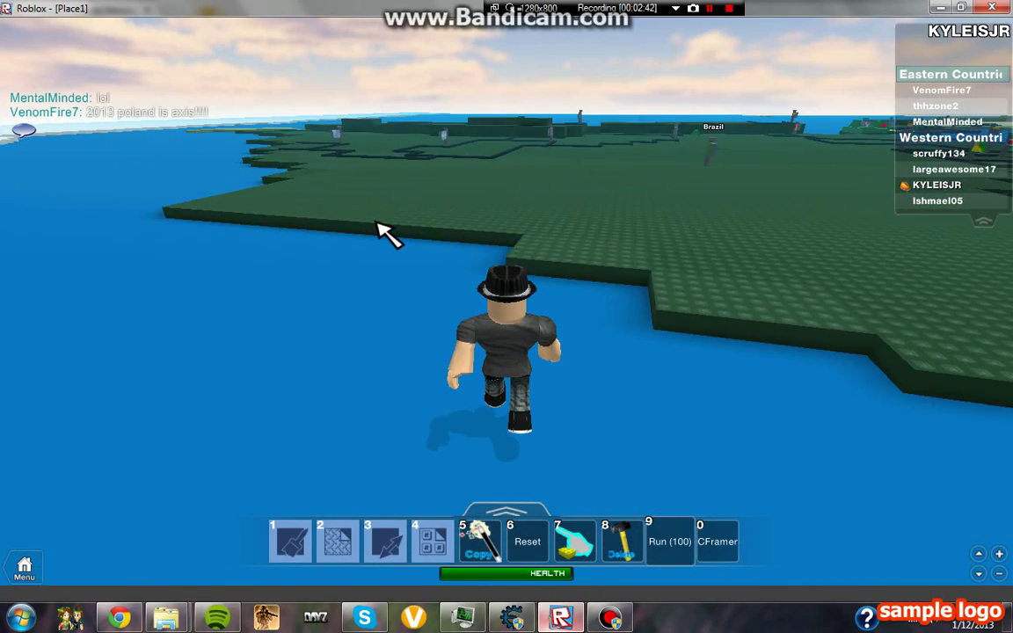
key("w")
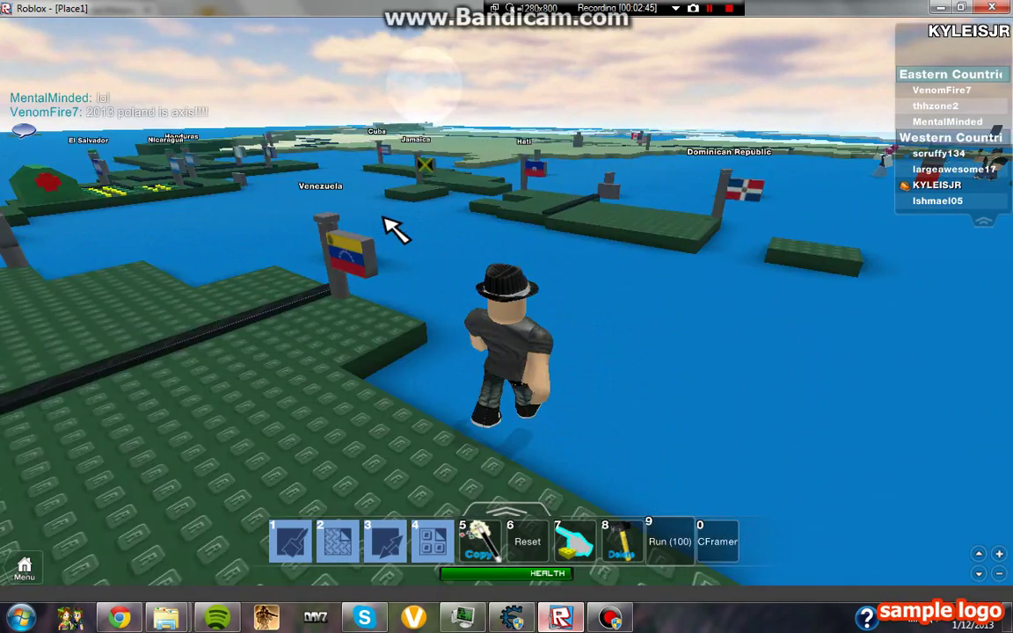
key("w")
key("d")
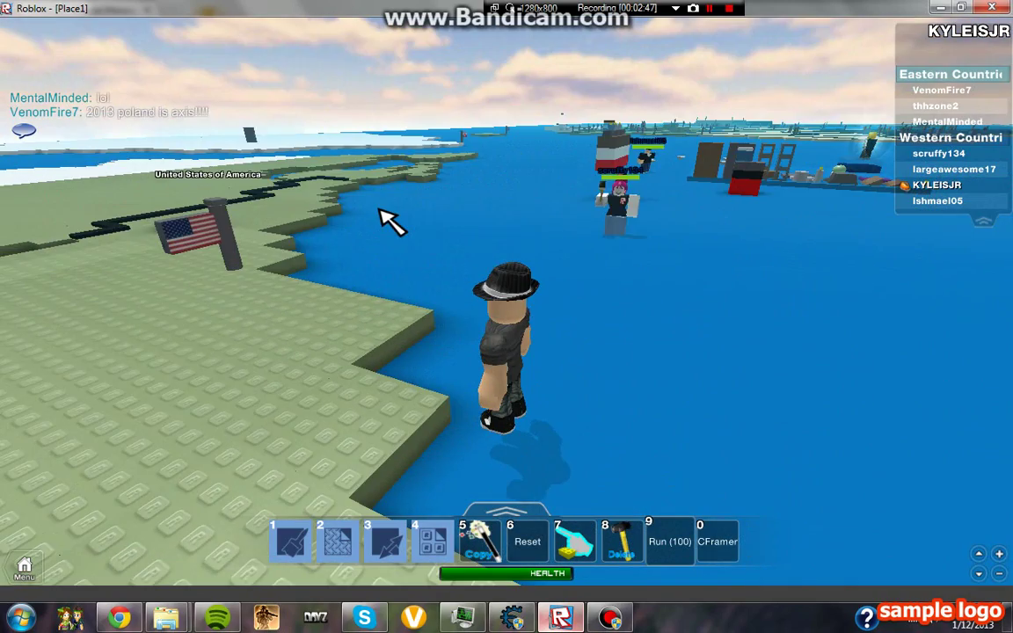
key("w")
key("d")
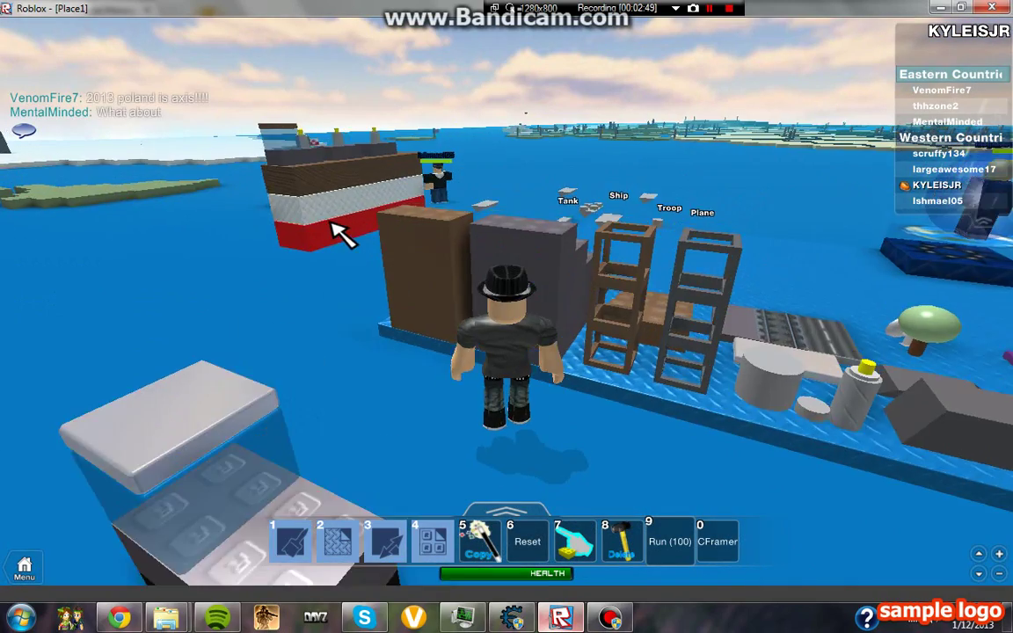
key("w")
key("a")
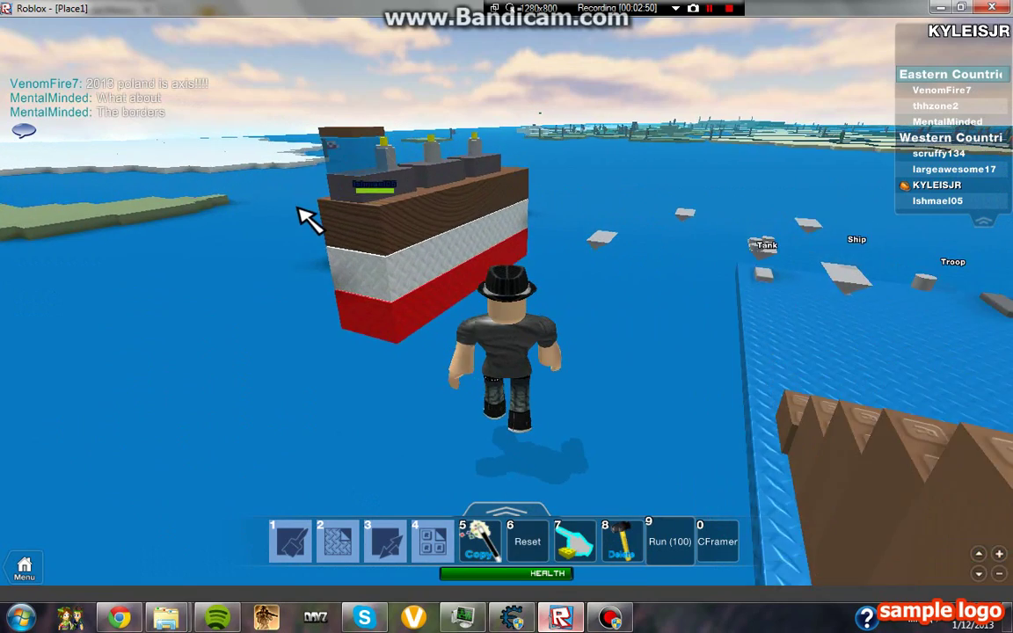
key("w")
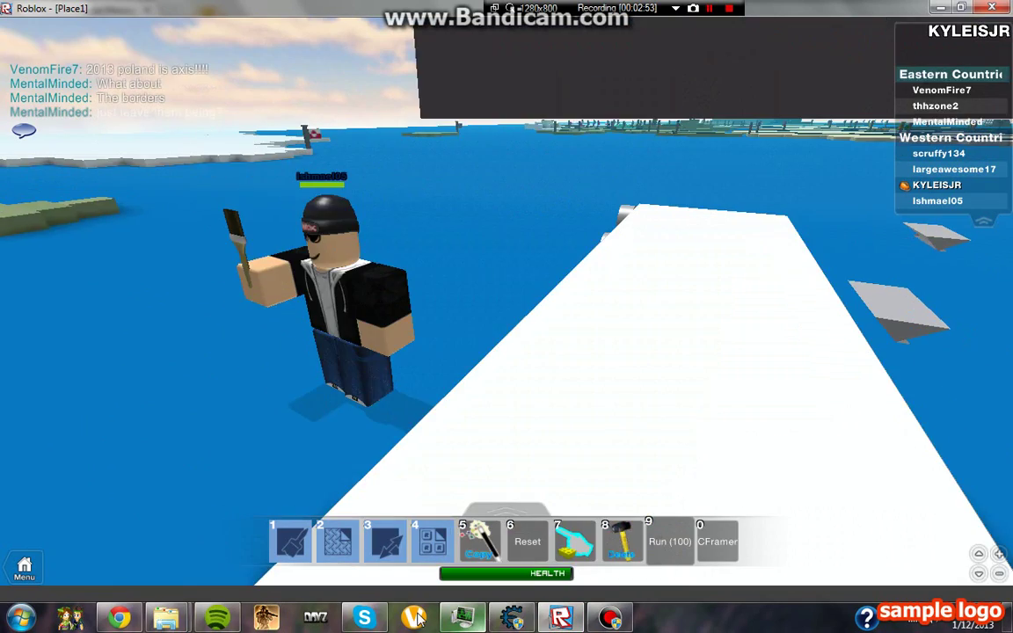
key("w")
Show the Roblox private message in Chrome and bring up the Bandicam recorder
left_click(119, 619)
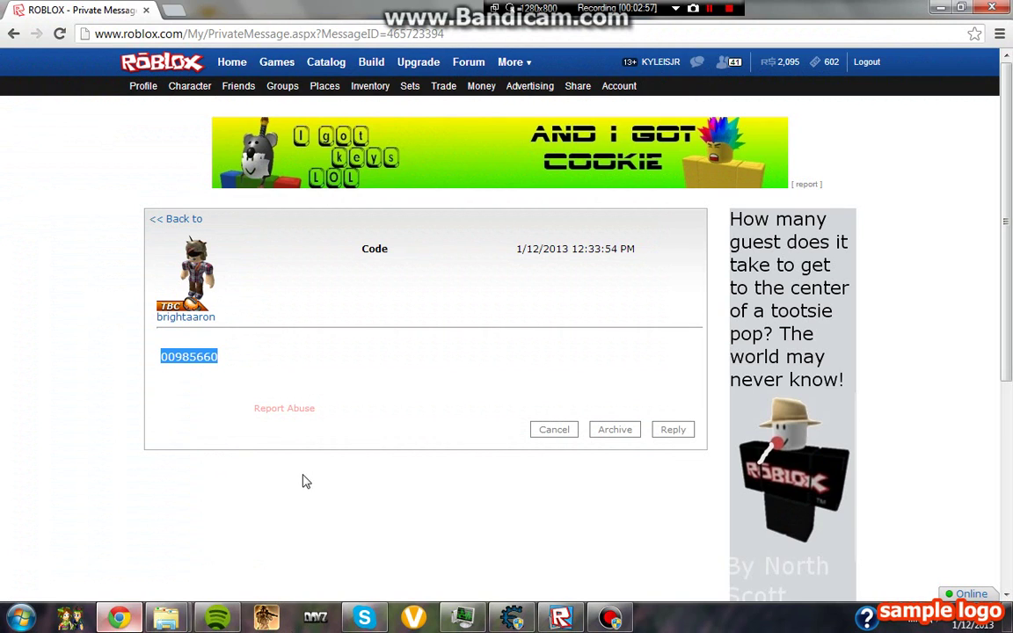
left_click(553, 620)
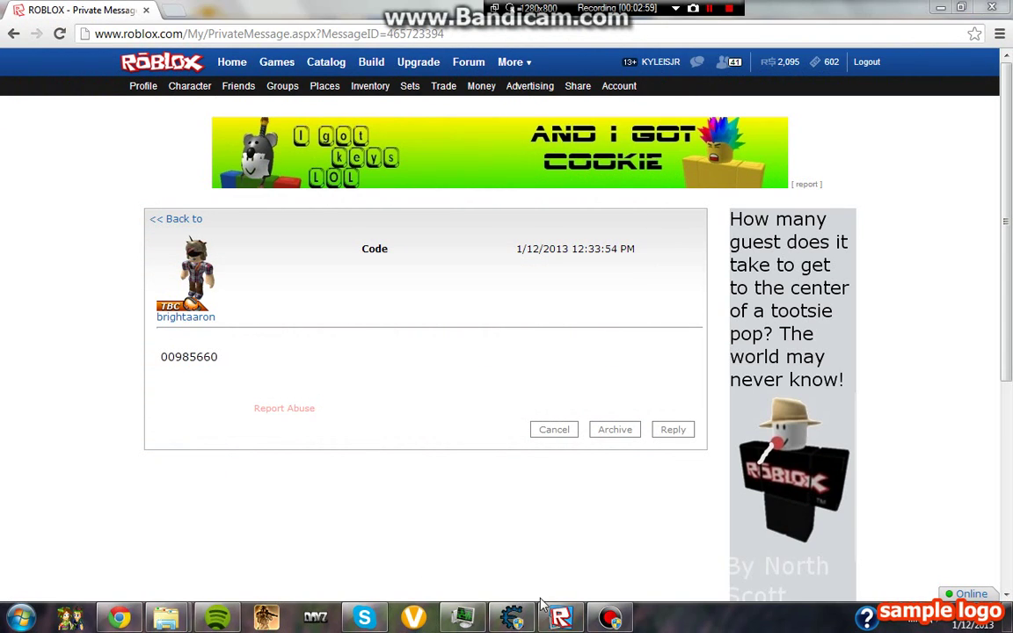
left_click(615, 619)
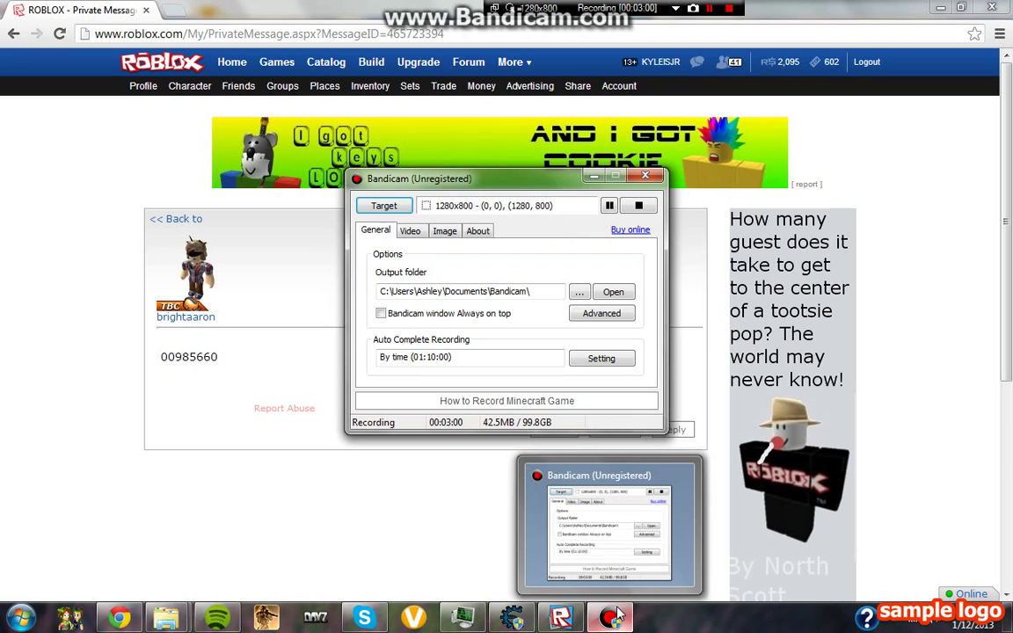